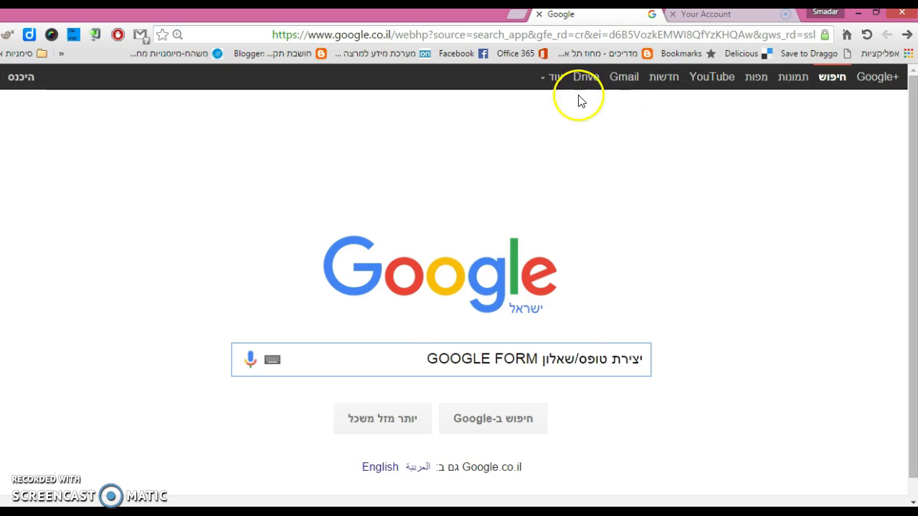
Open Google Drive from the Google home page and sign in with the account's e-mail address and password
left_click(588, 80)
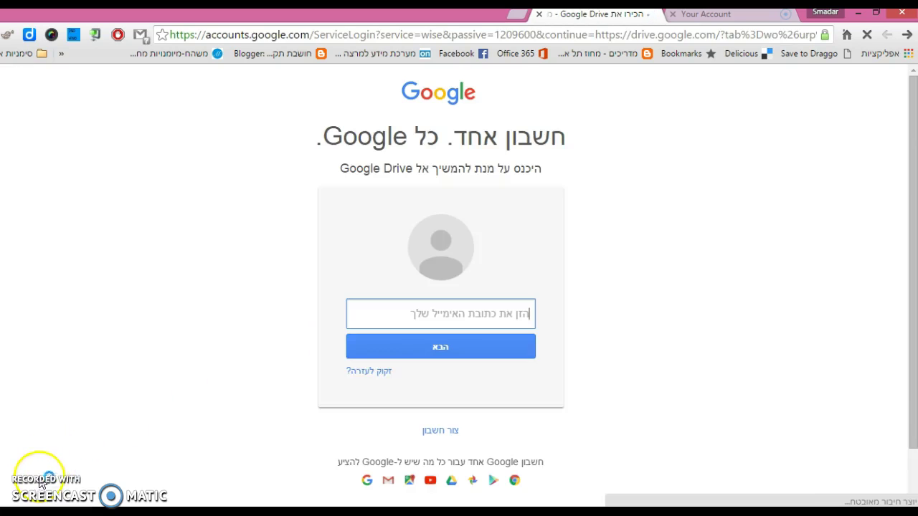
left_click(378, 356)
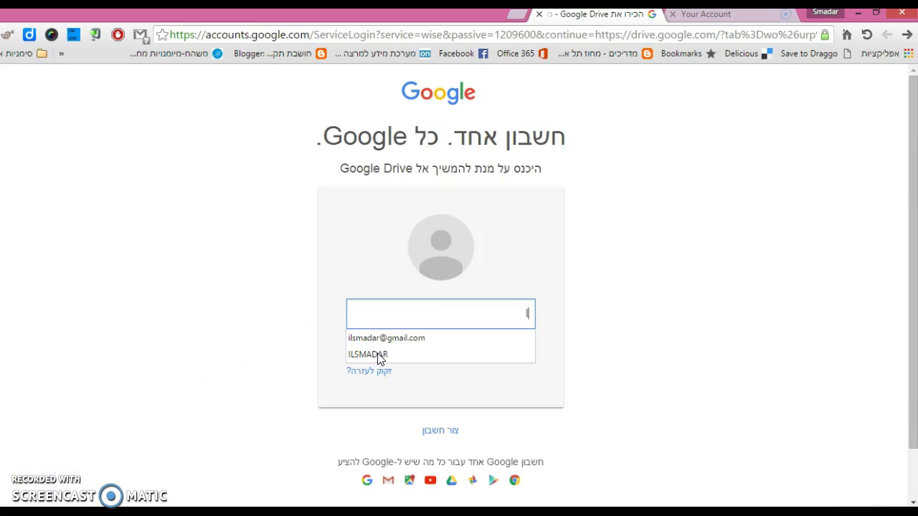
type("IL")
left_click(378, 354)
left_click(399, 354)
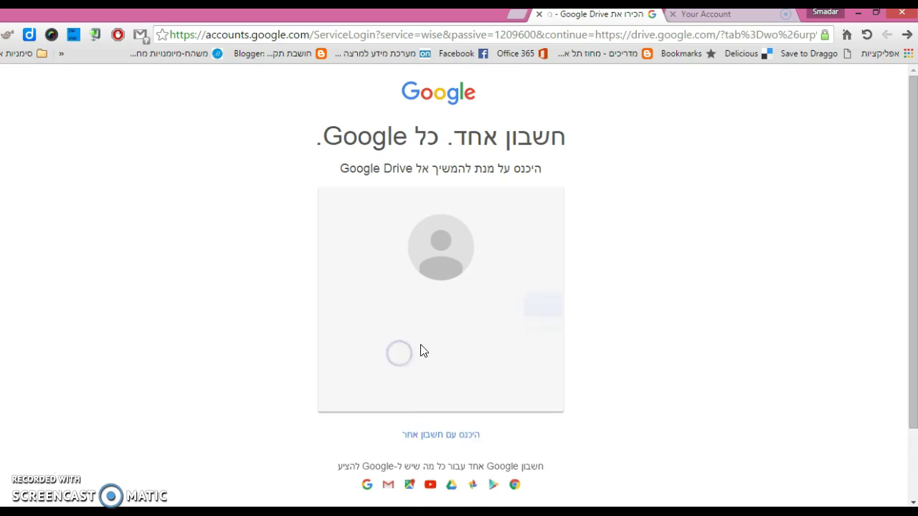
type("•")
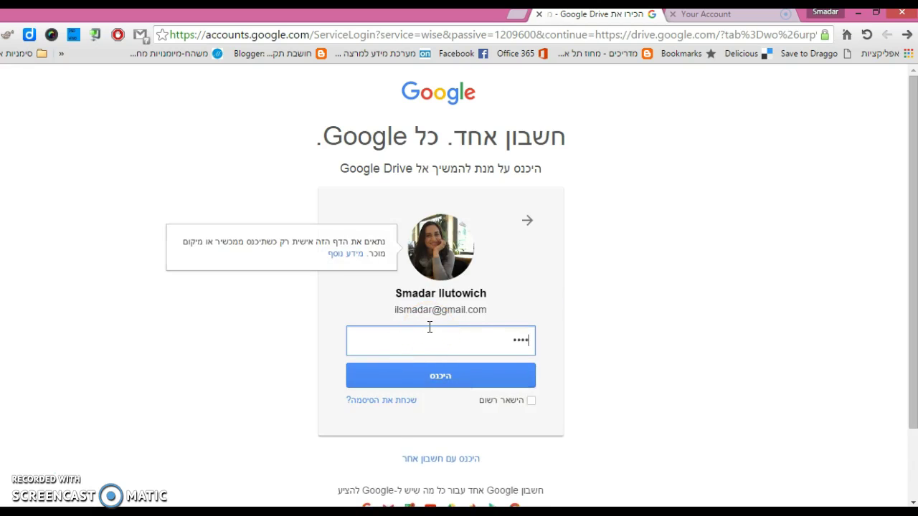
type("•••••••")
left_click(450, 375)
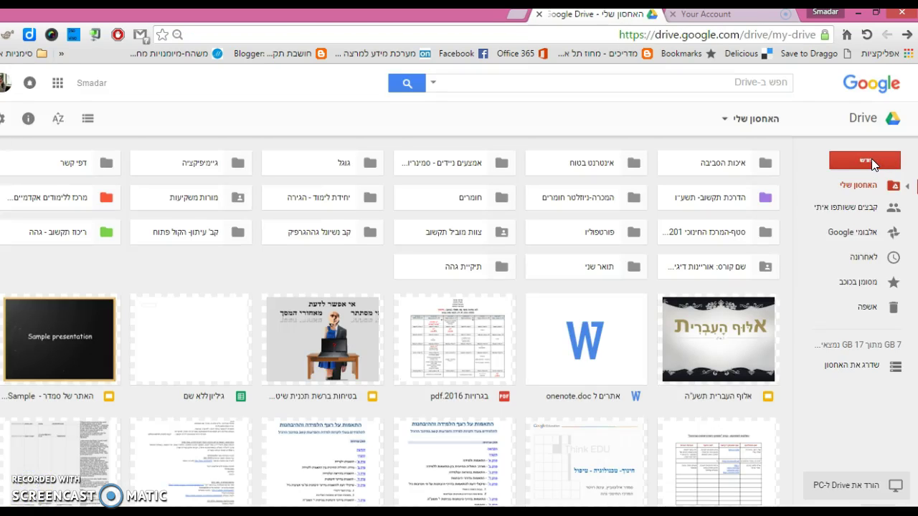
Create a new Google Forms form in My Drive
left_click(865, 160)
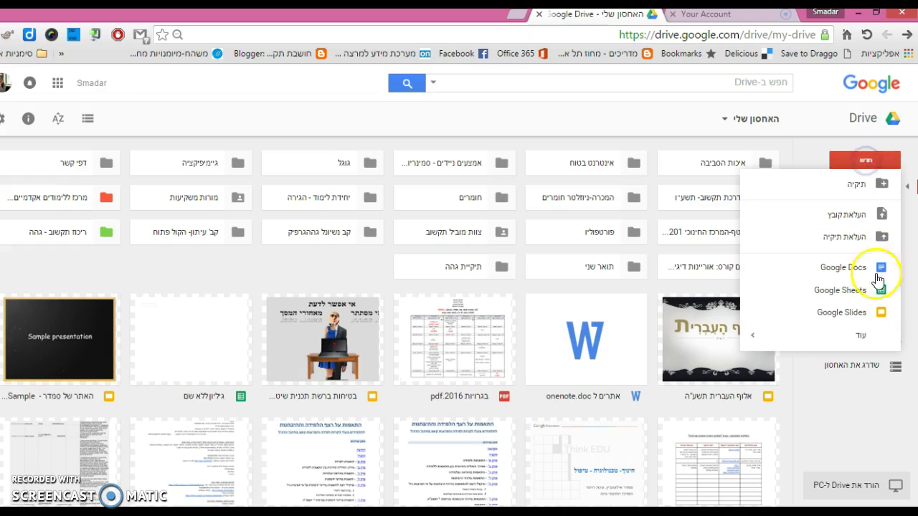
mouse_move(868, 340)
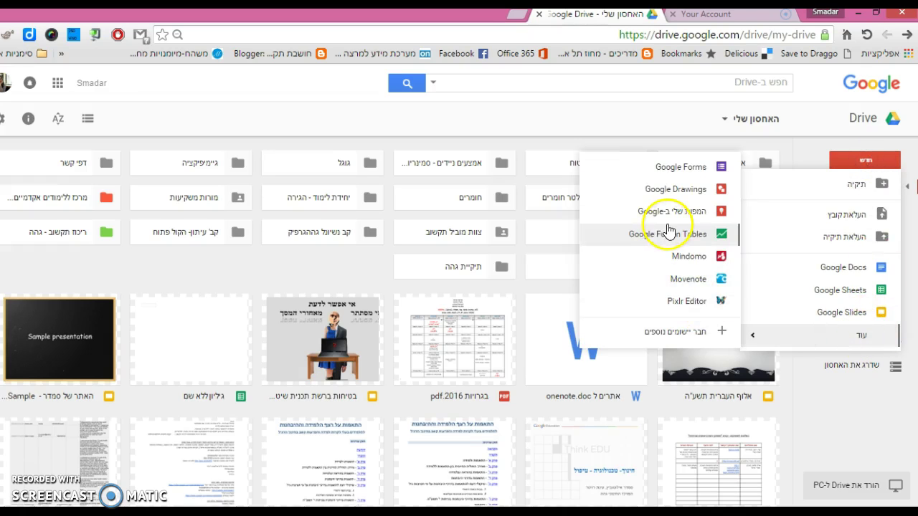
left_click(680, 170)
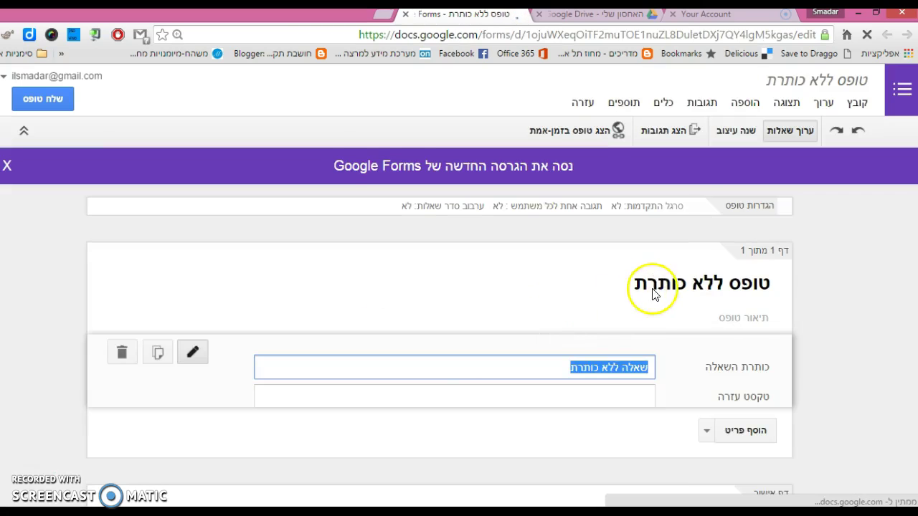
Title the form "עונות השנה" and accept the same text as the form's file name
left_click(668, 349)
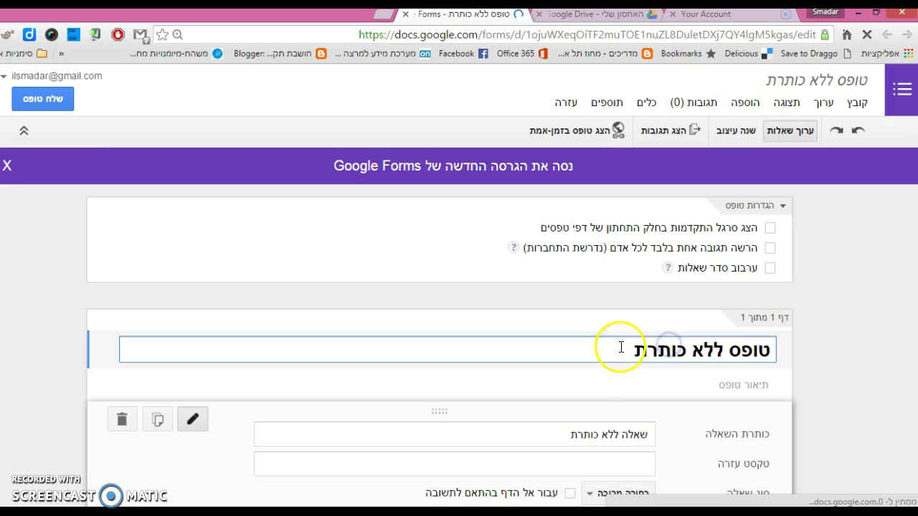
left_click_drag(621, 349, 901, 349)
type("GUB")
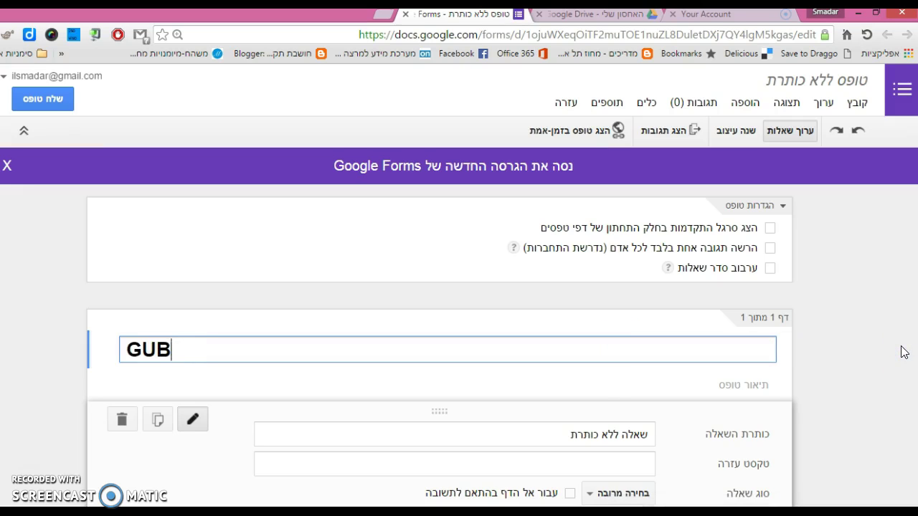
type("U, ה")
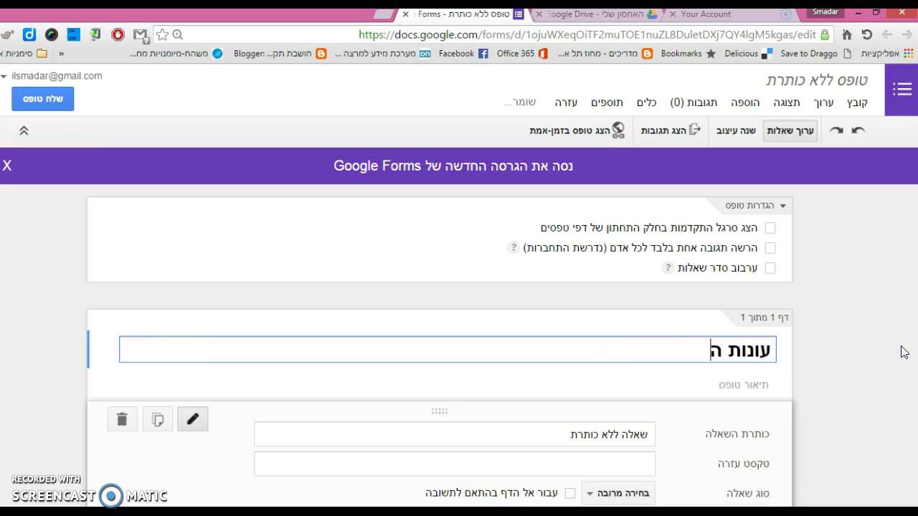
type("שנה")
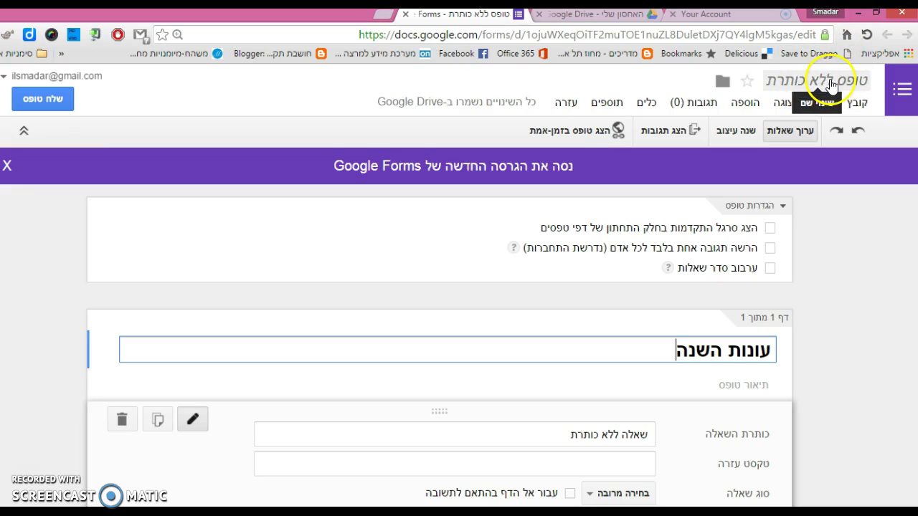
left_click(830, 84)
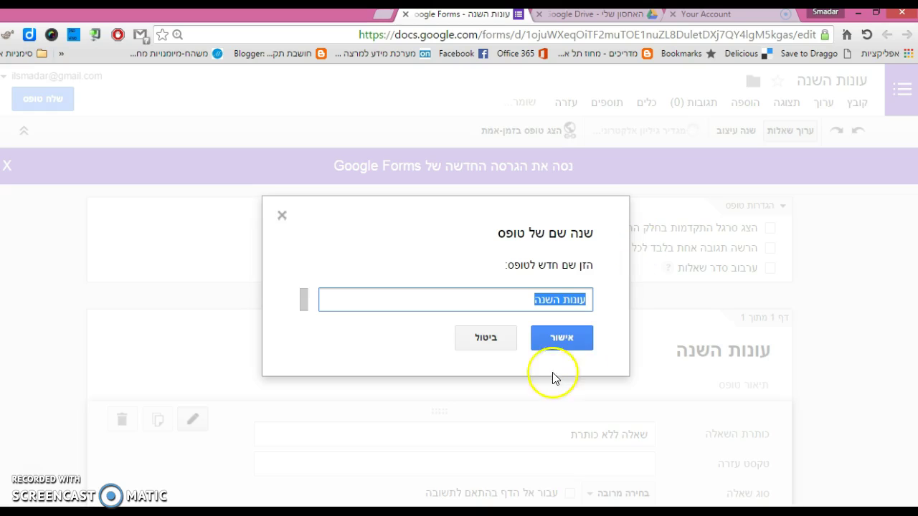
left_click(563, 338)
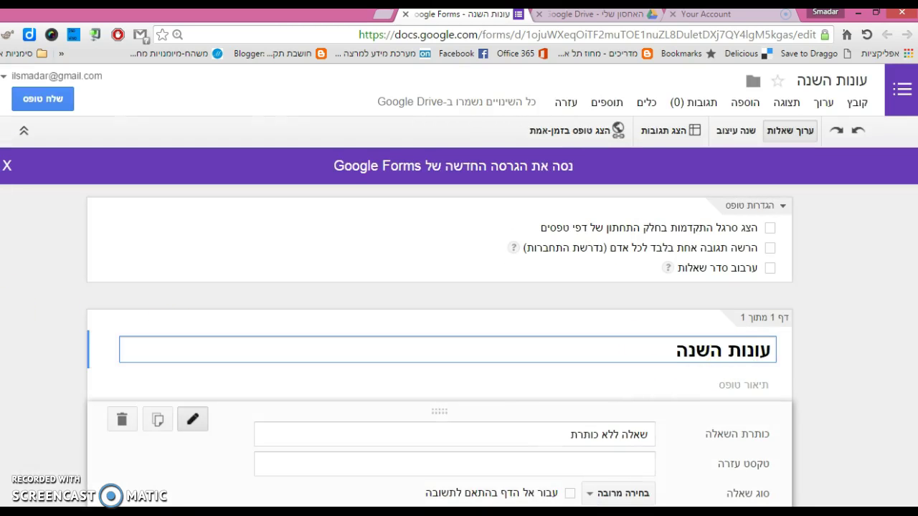
Fill in the form description with "תלמידים יקרים" and, on a second line, "אנא ענו על כל השאלות ובסיום לחצו "שלח""
scroll(623, 248, "down", 2)
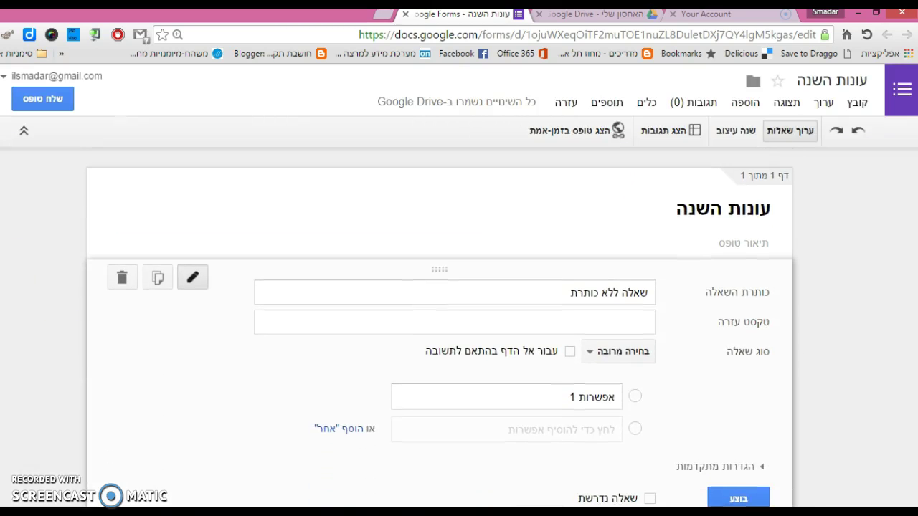
left_click(623, 248)
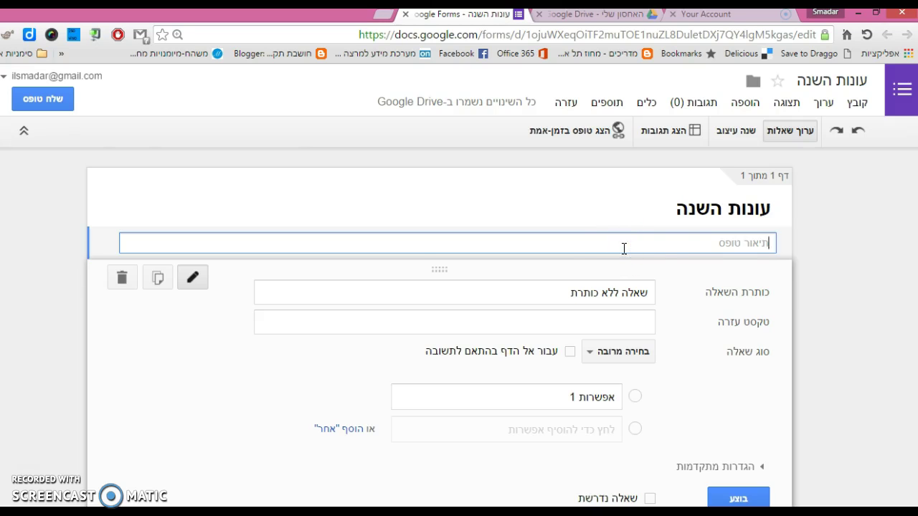
key("ctrl+v")
left_click(230, 231)
scroll(440, 323, "down", 1)
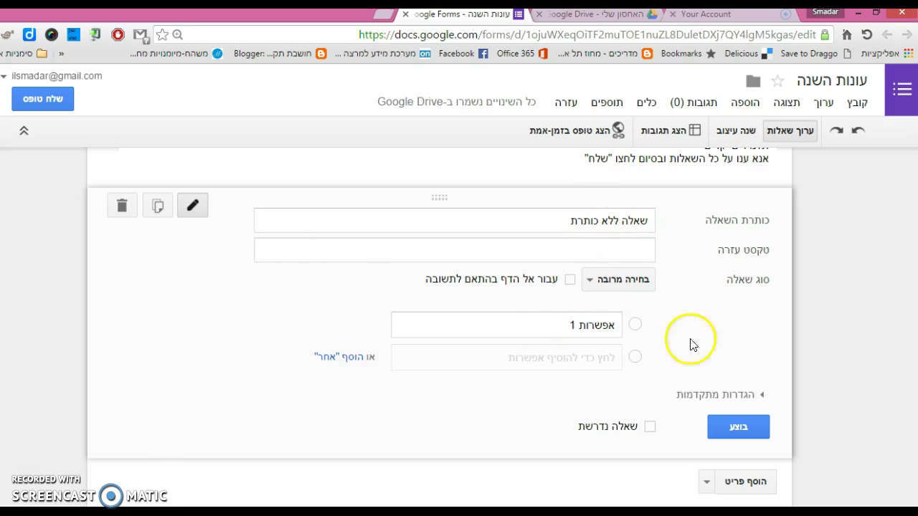
Make the first question a required text question titled "שם התלמיד" and finish editing it
left_click(594, 283)
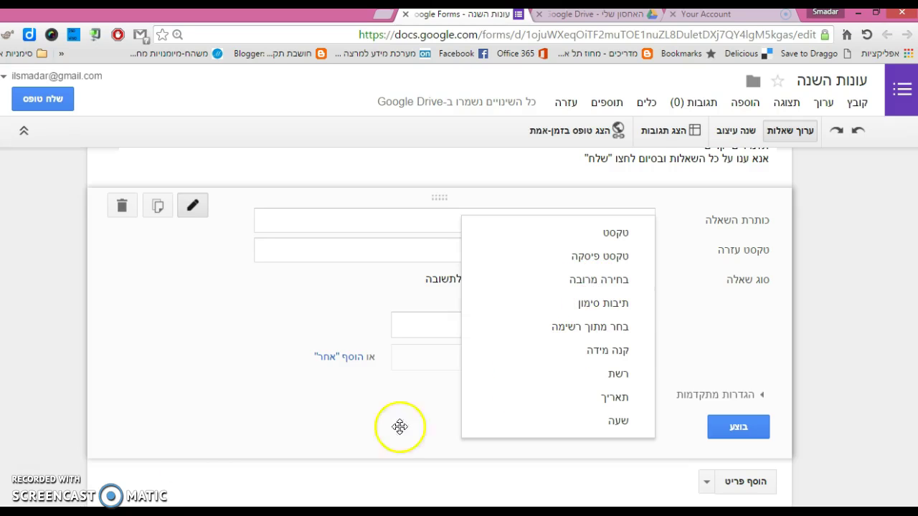
left_click(622, 227)
left_click(625, 224)
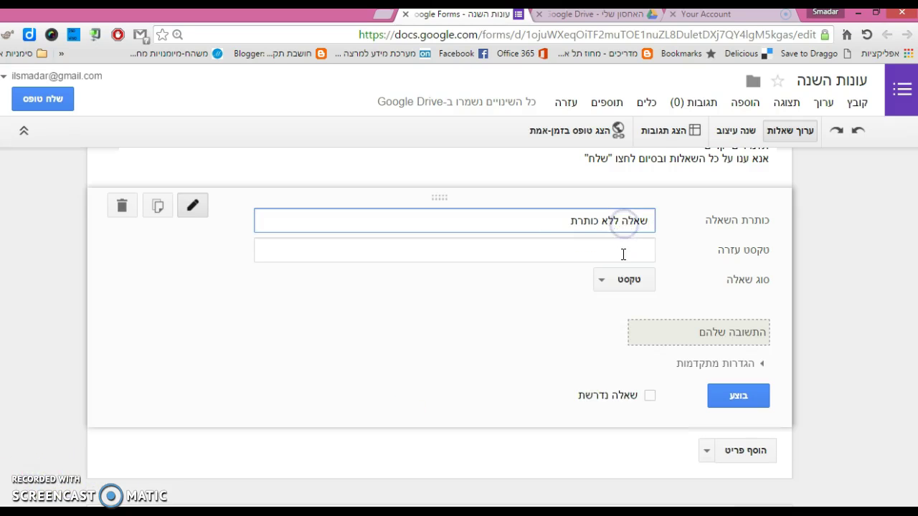
triple_click(555, 224)
type("שם התלמיד")
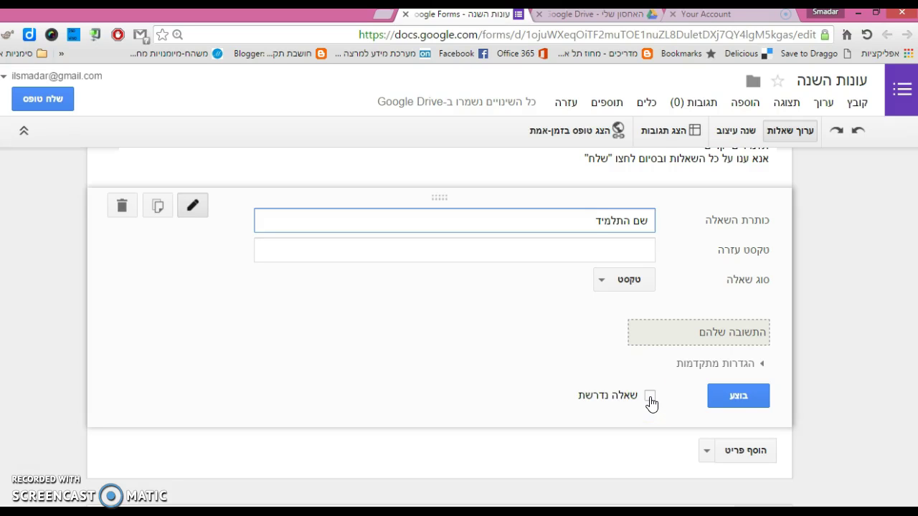
left_click(651, 400)
left_click(738, 395)
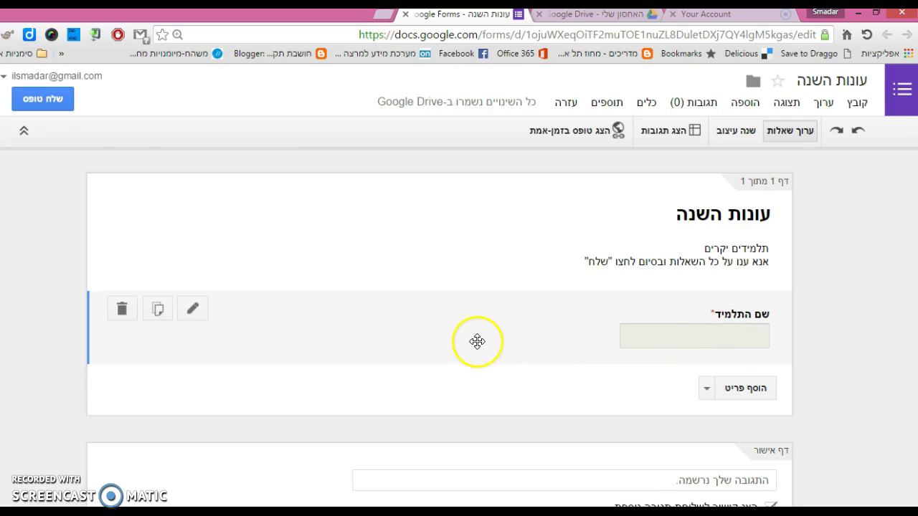
left_click(193, 311)
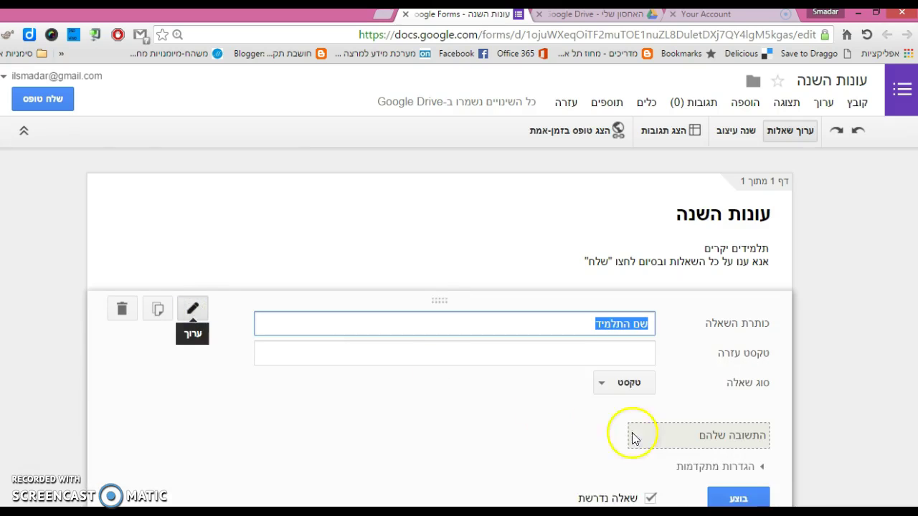
left_click(737, 498)
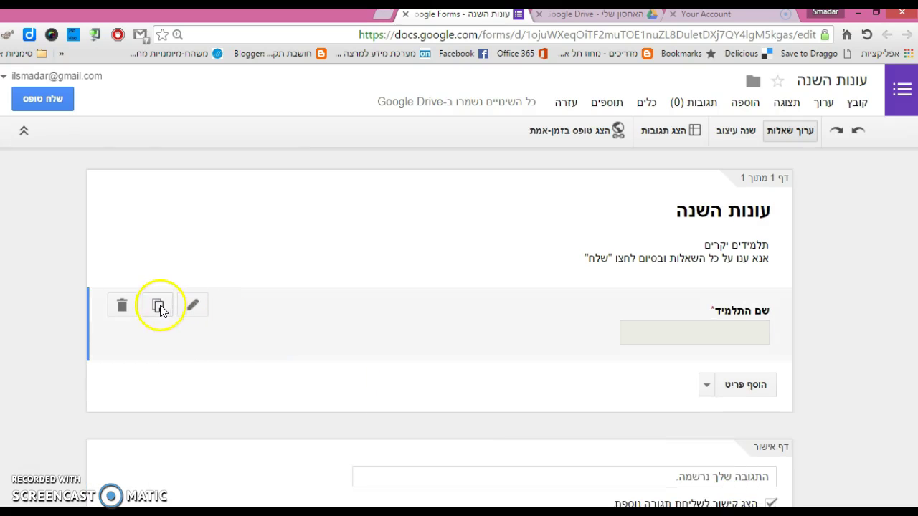
left_click(122, 307)
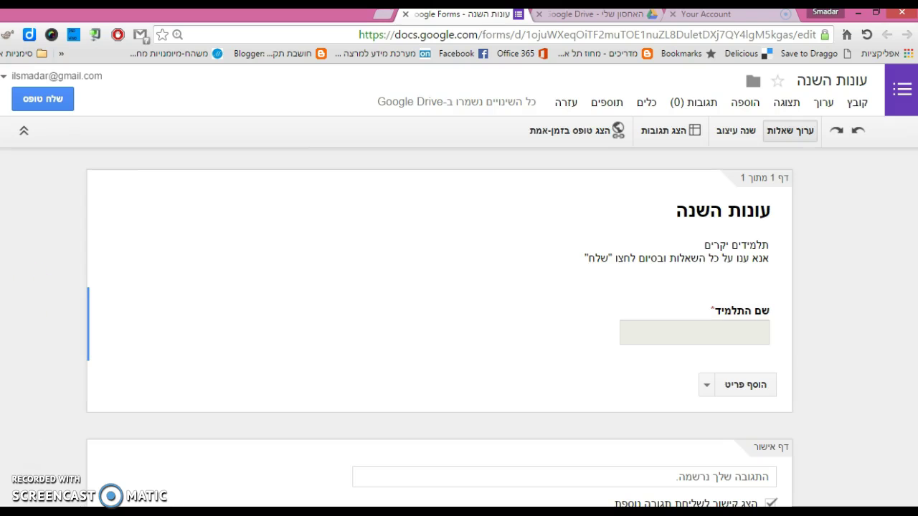
Add a multiple-choice question titled "העונה החמה בישראל היא" below the student name question
left_click(706, 311)
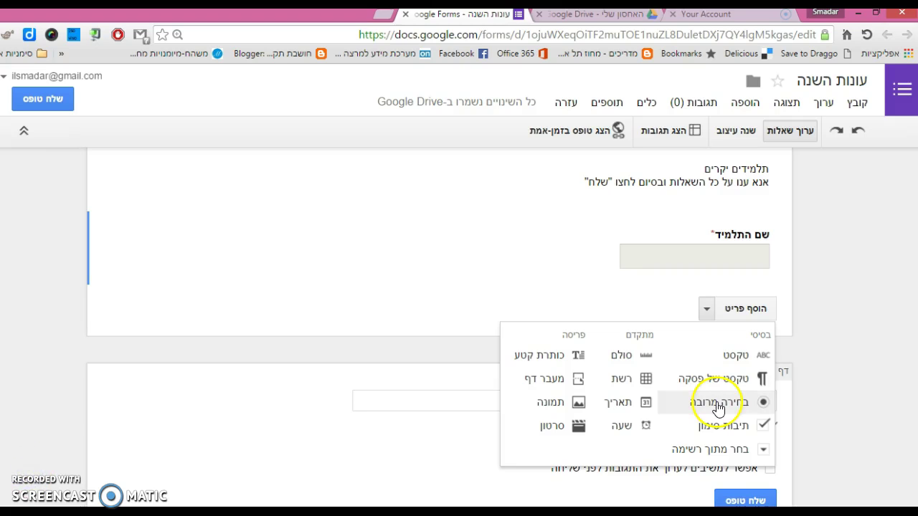
left_click(718, 408)
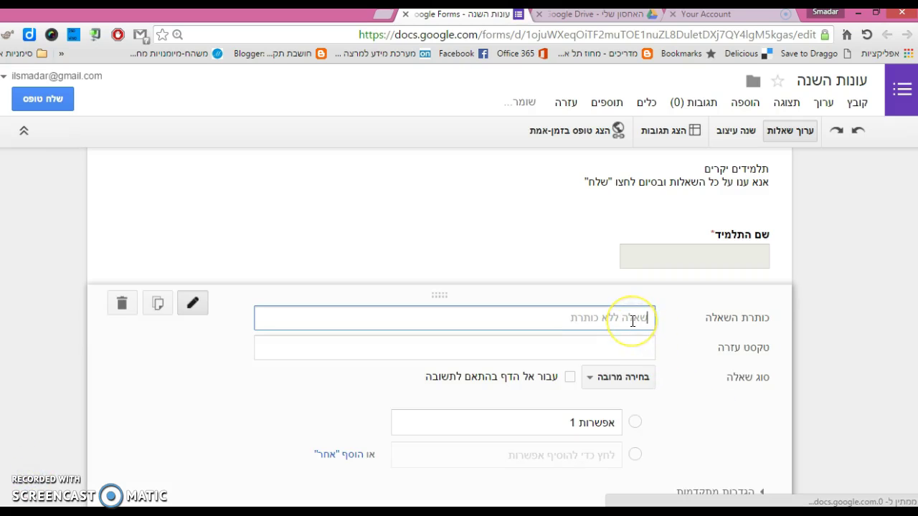
type("העונה החמה בישראל היא")
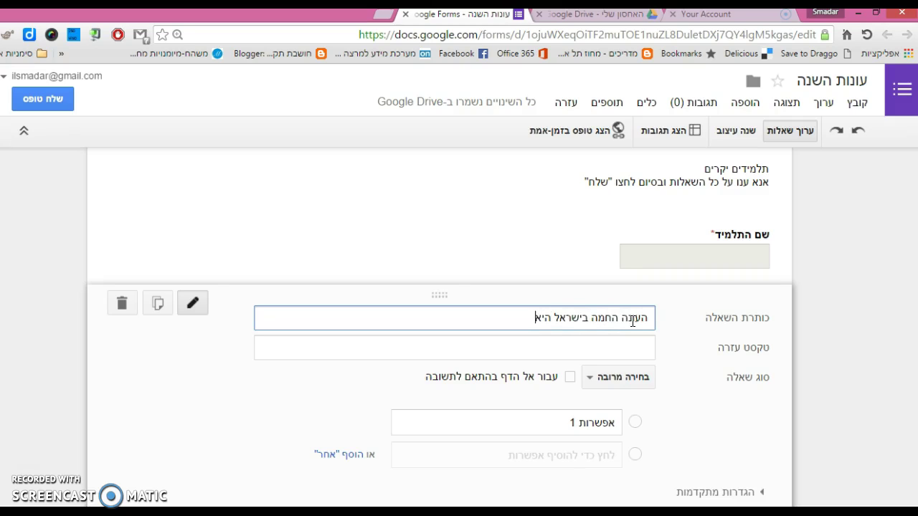
left_click(619, 349)
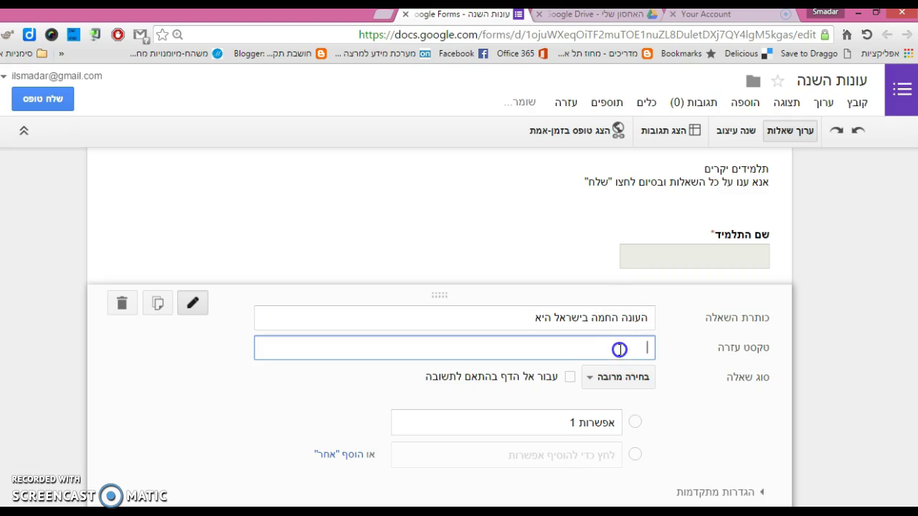
left_click(562, 353)
Enter סתיו, חורף and אביב as the three answer options of the multiple-choice question
left_click(604, 421)
type("סתיו")
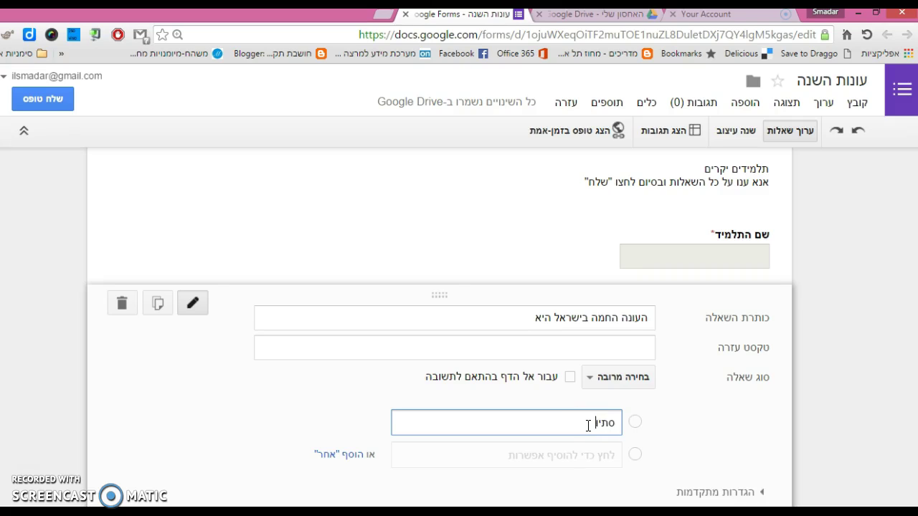
left_click(588, 456)
type("חורף")
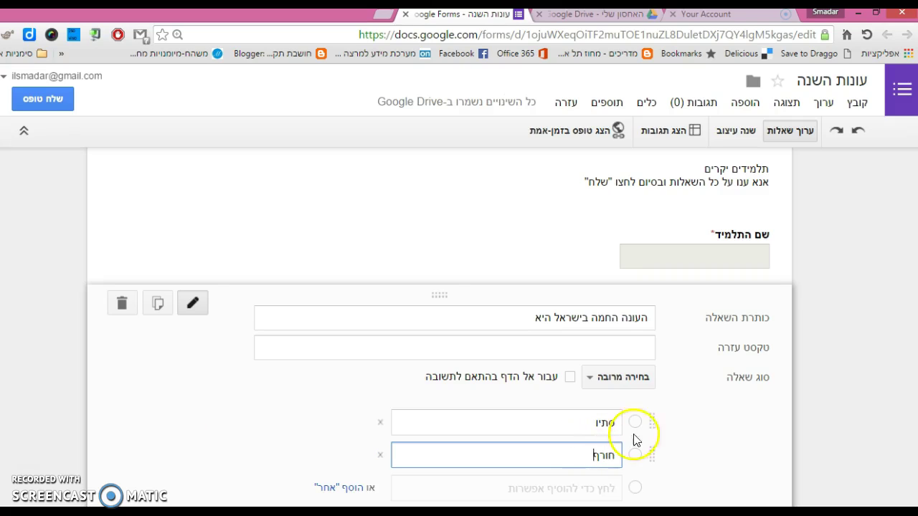
left_click(80, 379)
scroll(80, 379, "down", 1)
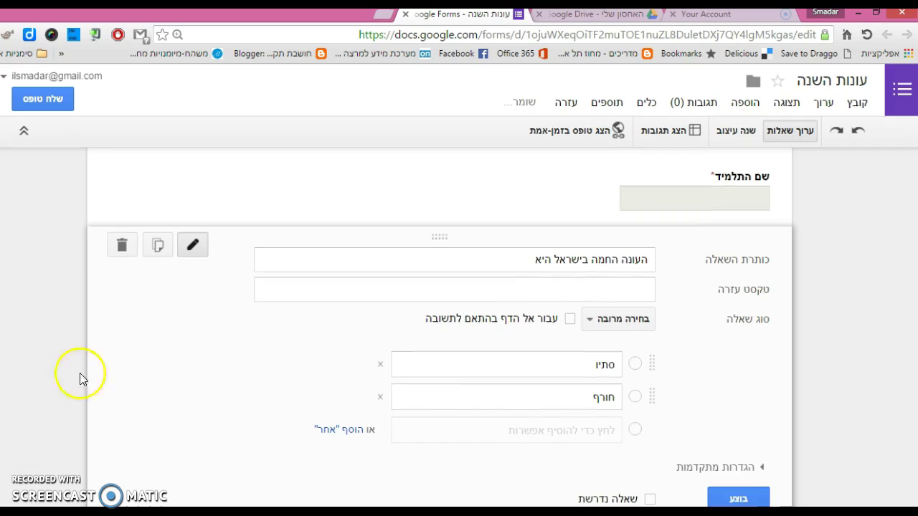
left_click(549, 431)
type("אביב")
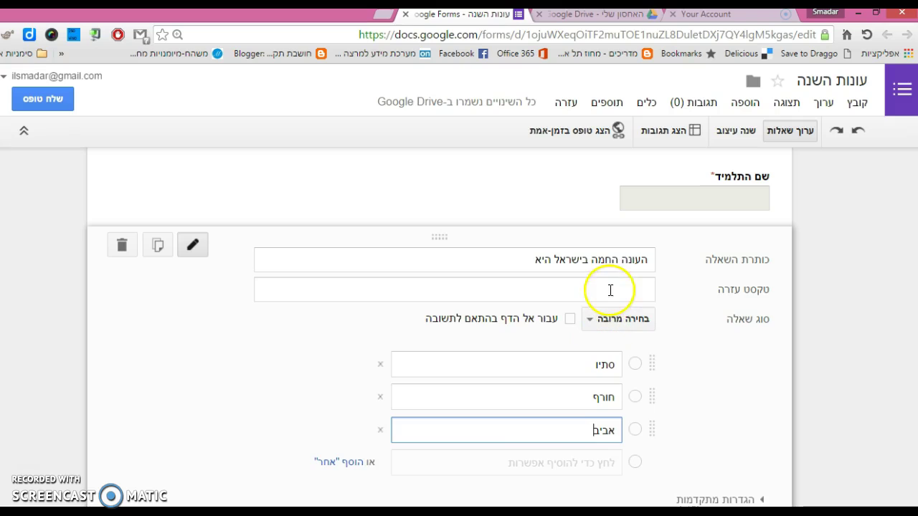
Set the multiple-choice question's help text to "ניתן לבחור בתושבה אחת"
left_click(610, 290)
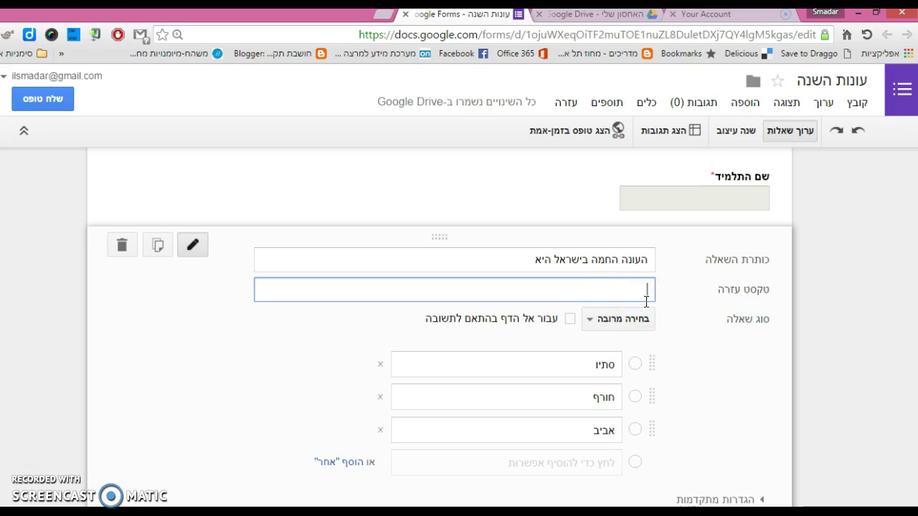
type("ב")
type("תשבה אחת")
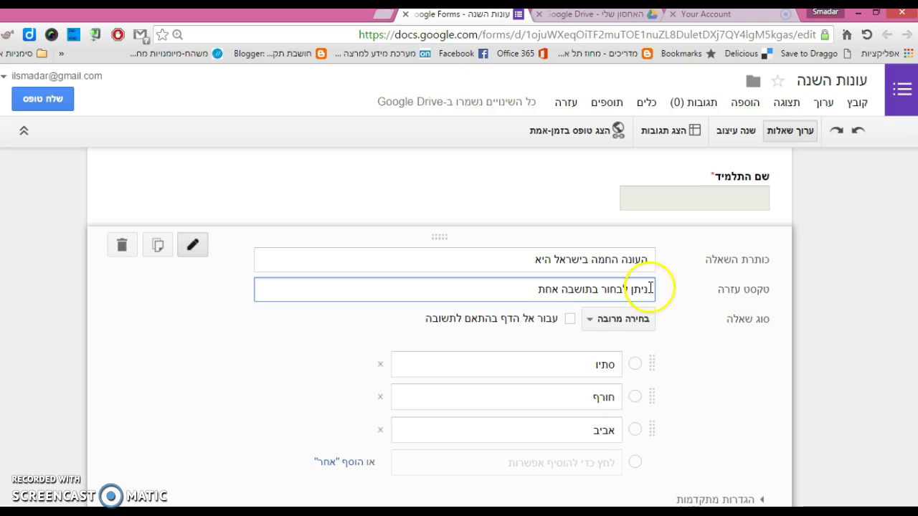
scroll(603, 268, "up", 4)
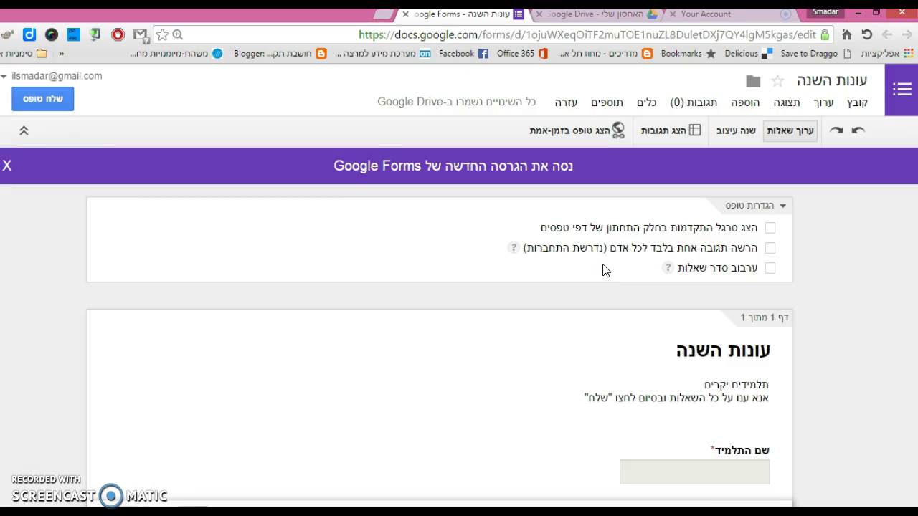
Correct the multiple-choice question's help text to "ניתן לבחור בתשובה אחת" and finish it as a required question
scroll(502, 258, "down", 4)
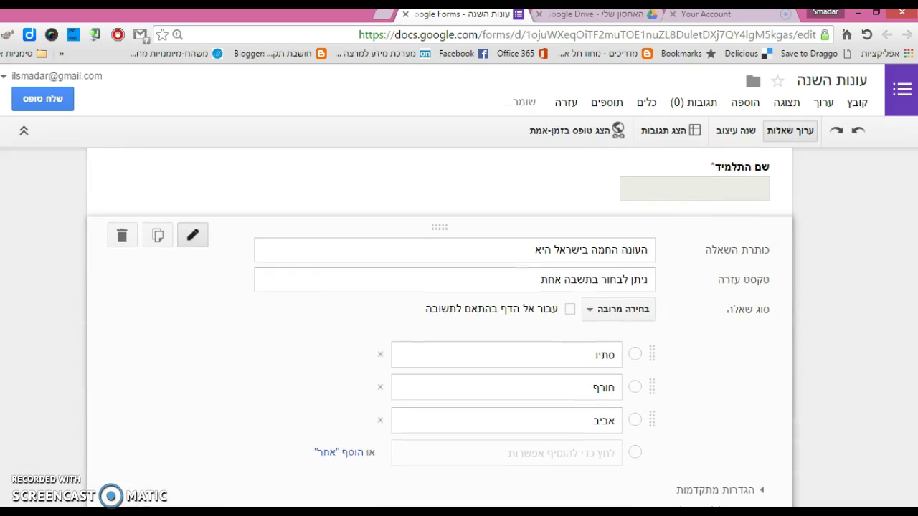
left_click(580, 282)
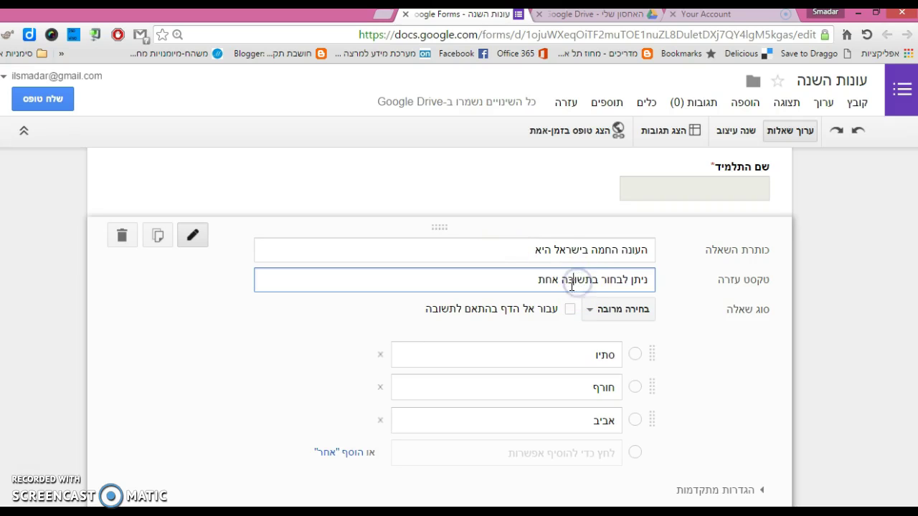
scroll(502, 323, "down", 2)
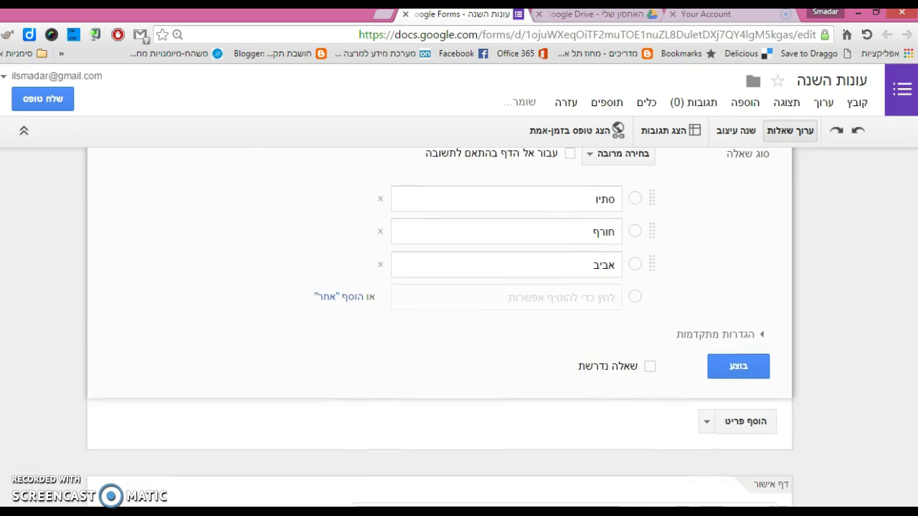
left_click(649, 360)
left_click(749, 359)
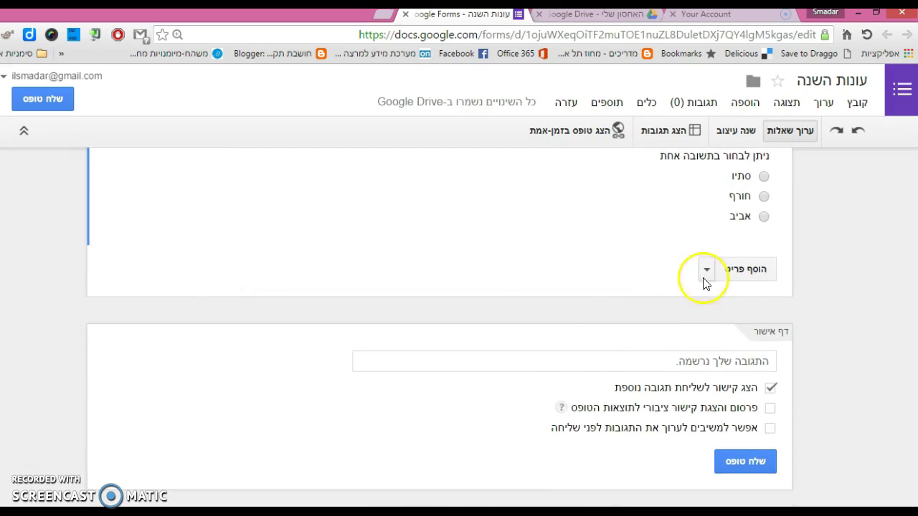
Add a checkboxes question titled "מה העונה העדיפה עליך" below the multiple-choice question
left_click(707, 270)
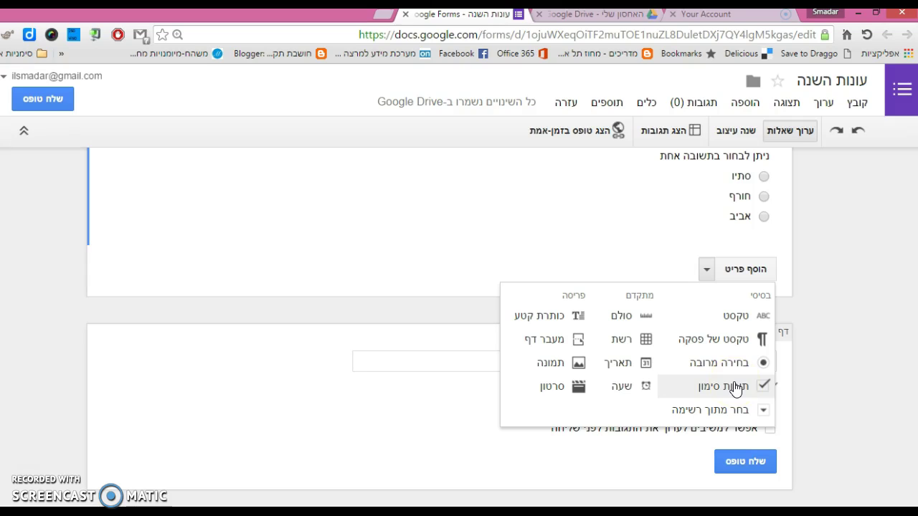
left_click(735, 387)
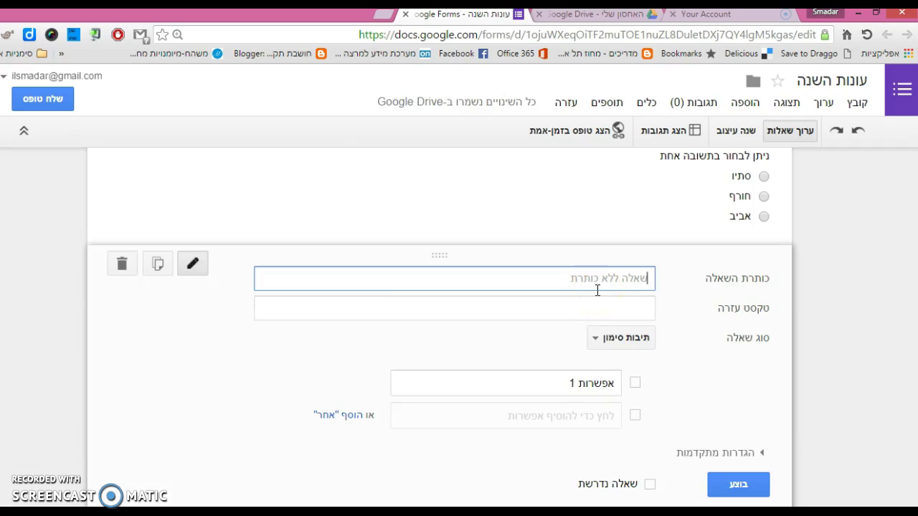
type("מה העונה העדיפה עליך")
Enter אביב, קיץ, סתיו and חורף as the four answer options of the checkboxes question
left_click(591, 383)
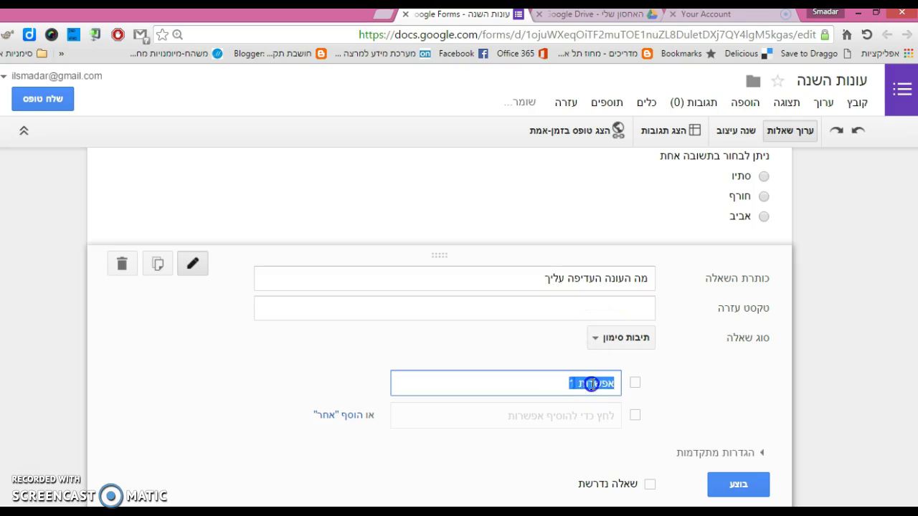
type("אביב")
left_click(598, 422)
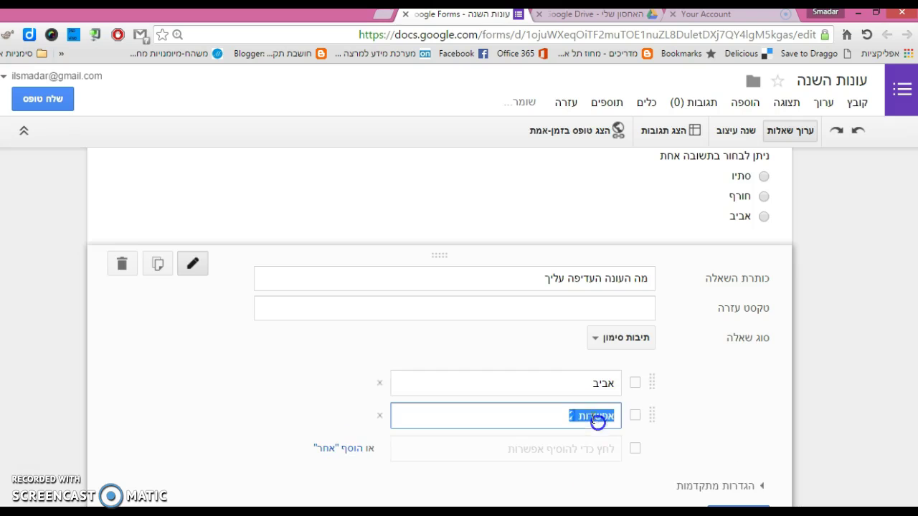
type("קיץ")
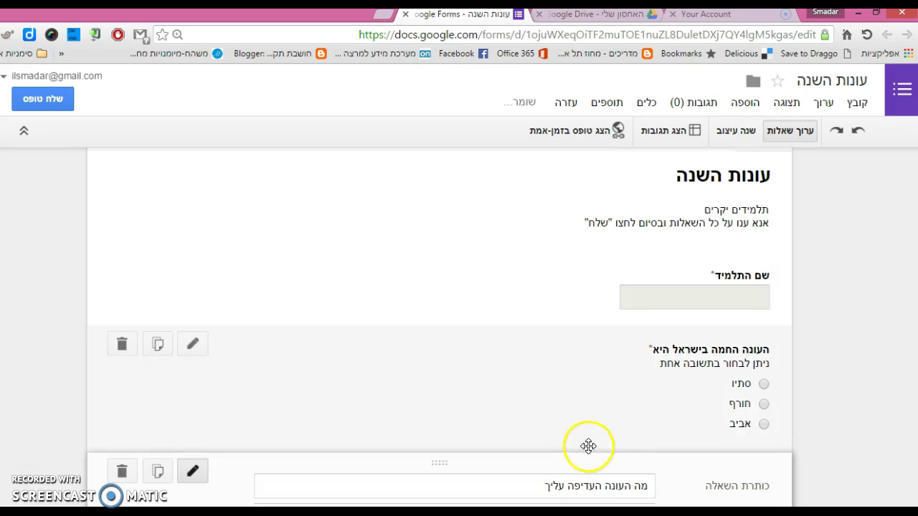
scroll(86, 385, "down", 2)
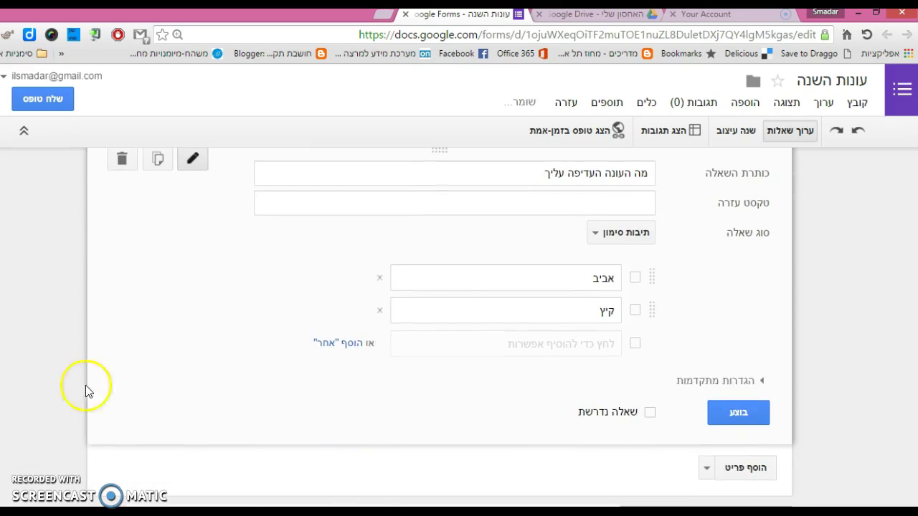
left_click(502, 344)
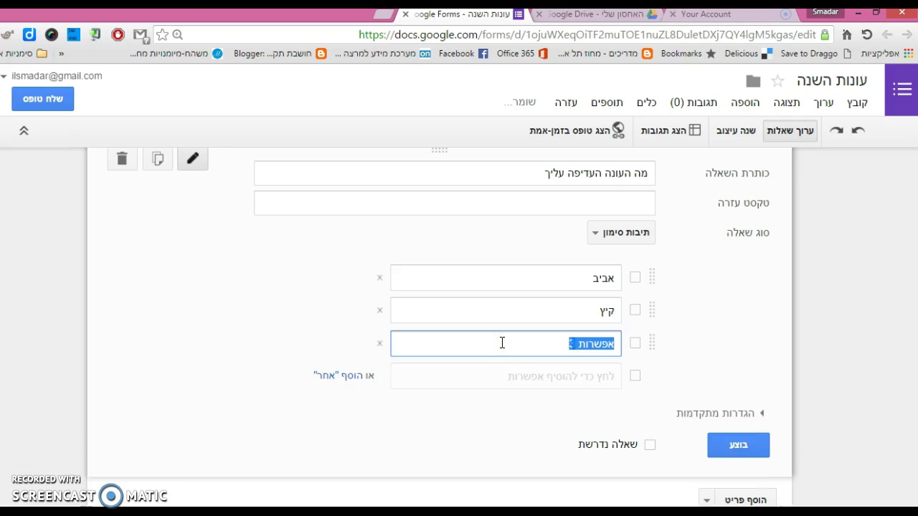
type("סתיו")
left_click(520, 376)
type("חורף")
Set the checkboxes question's help text to "ניתן לסמן כמה תשובות" and finish it as a required question
left_click(577, 208)
type("ניתן לסמן כמה תשובות")
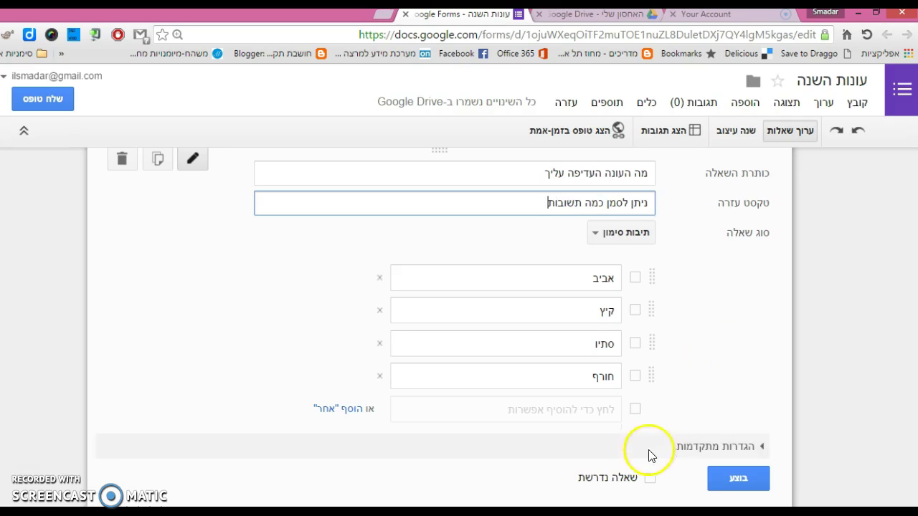
left_click(649, 477)
left_click(732, 482)
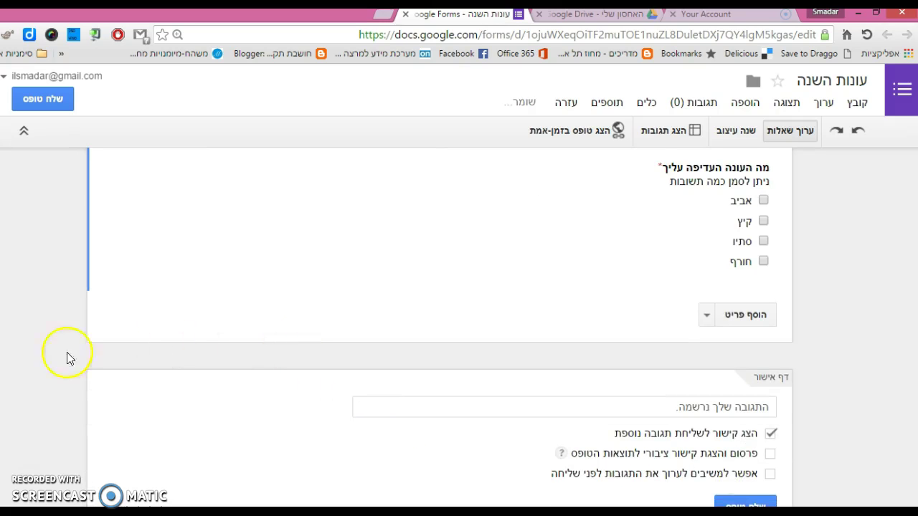
Add a choose-from-a-list question titled "בחר את מינך" below the checkboxes question
left_click(700, 317)
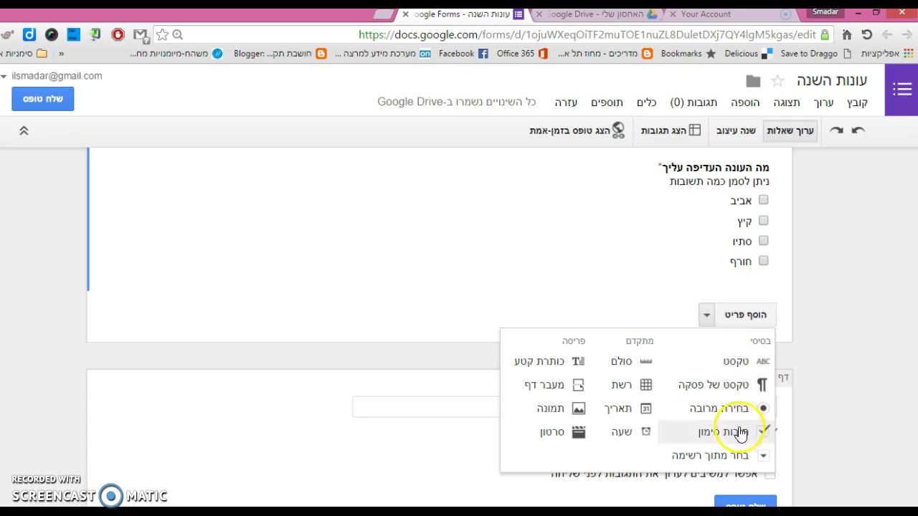
left_click(762, 457)
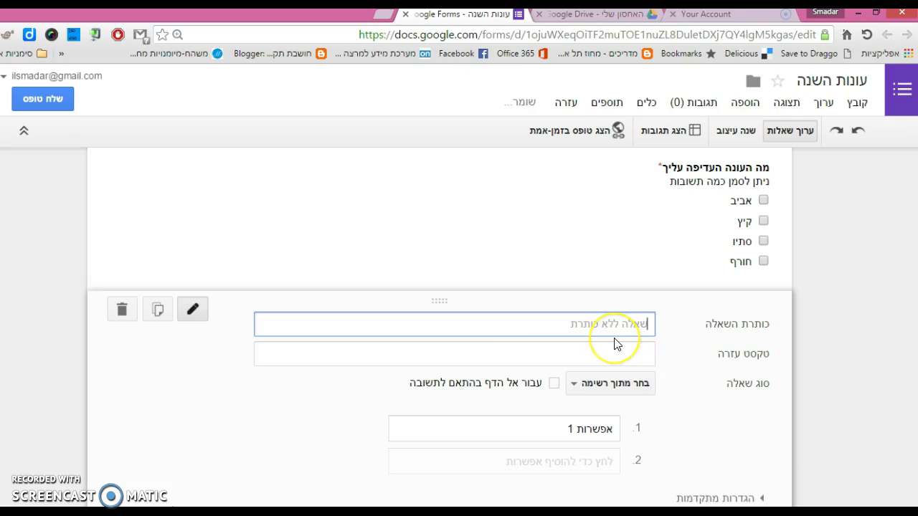
type("בחו")
type(" את מינ")
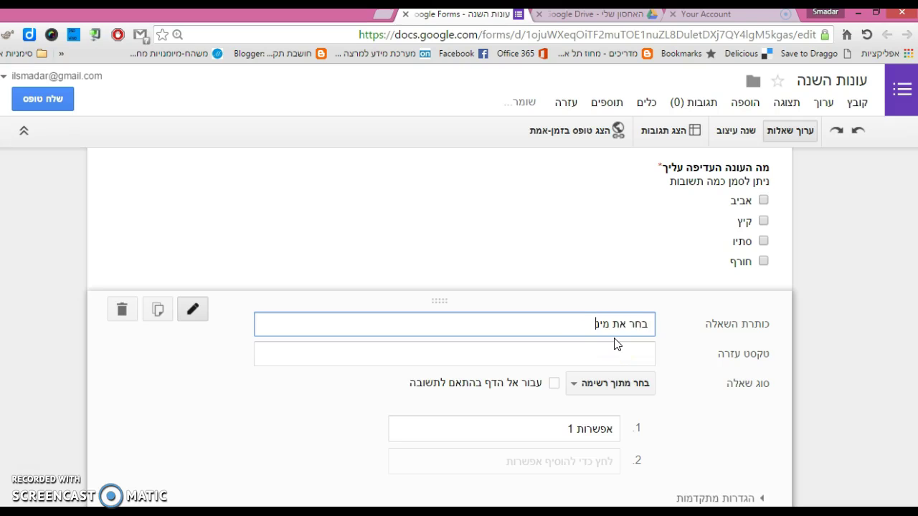
type("ך")
Enter נקבה and זכר as the two options of the list question
left_click(601, 428)
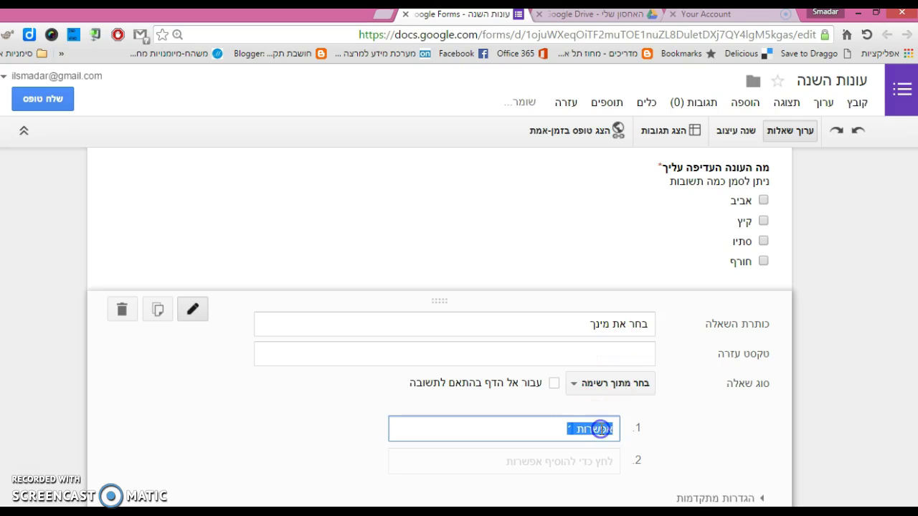
type("נקבה")
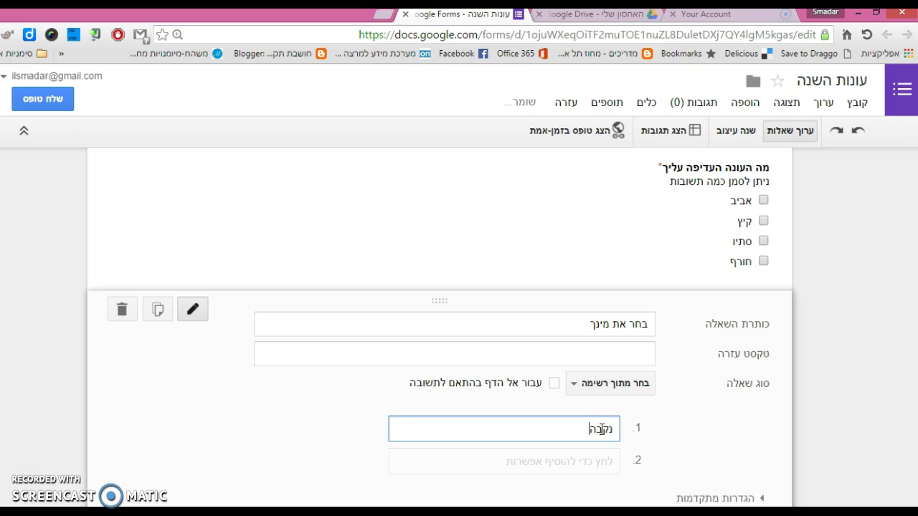
left_click(598, 463)
type("זכר")
Make the list question "בחר את מינך" required and finish editing it
scroll(440, 327, "down", 2)
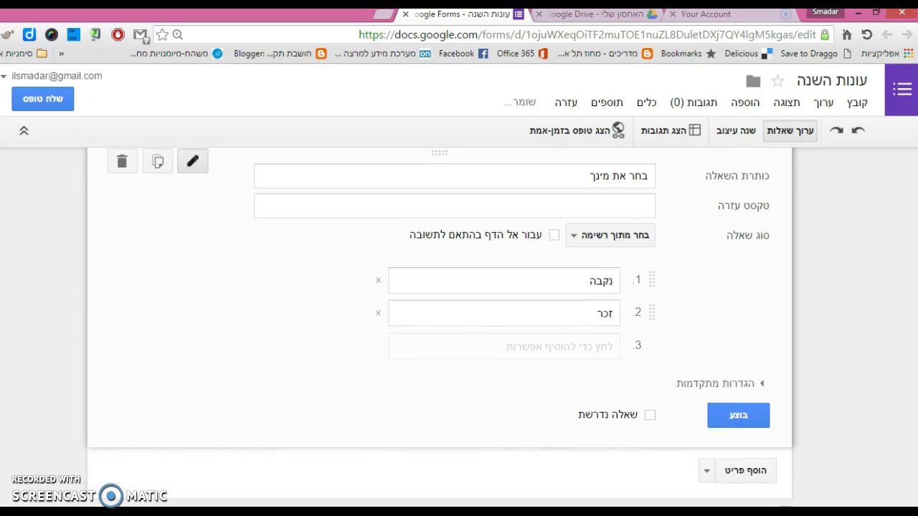
left_click(649, 411)
left_click(730, 416)
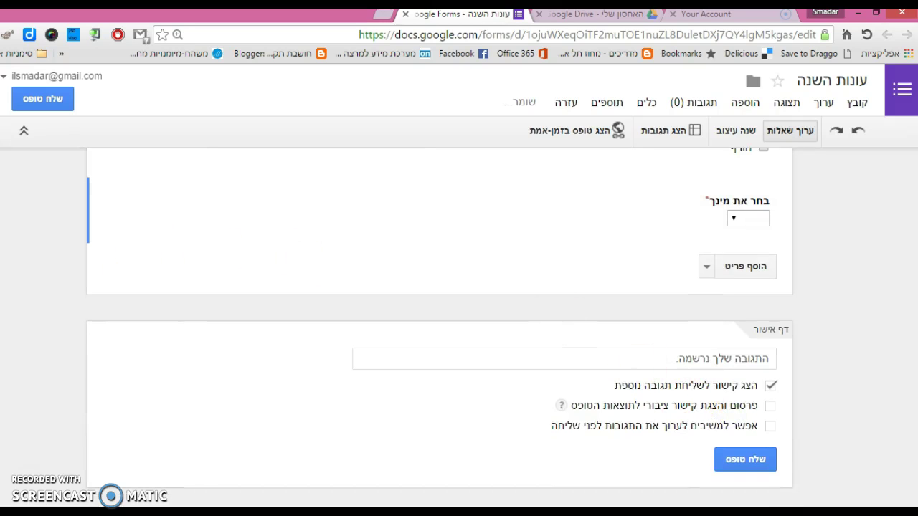
Move the "בחר את מינך" question above the "מה העונה העדיפה עליך" question
scroll(181, 322, "up", 3)
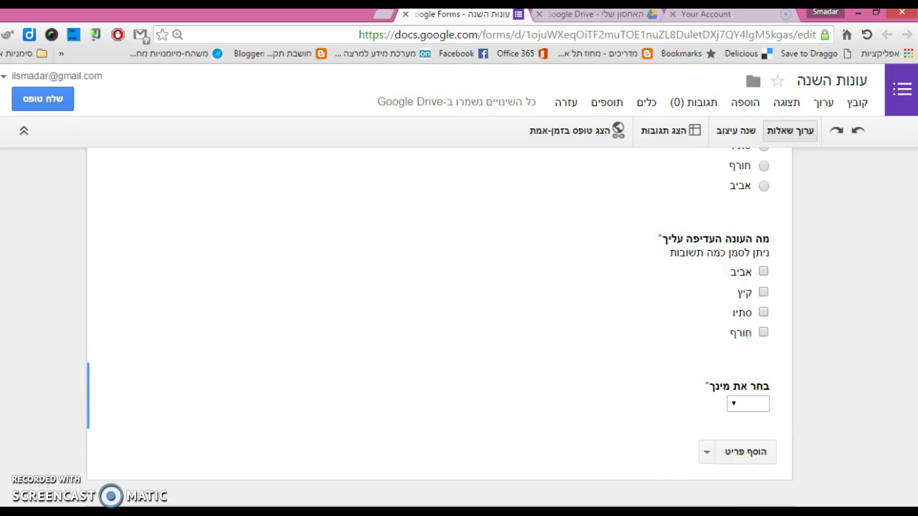
scroll(297, 382, "up", 1)
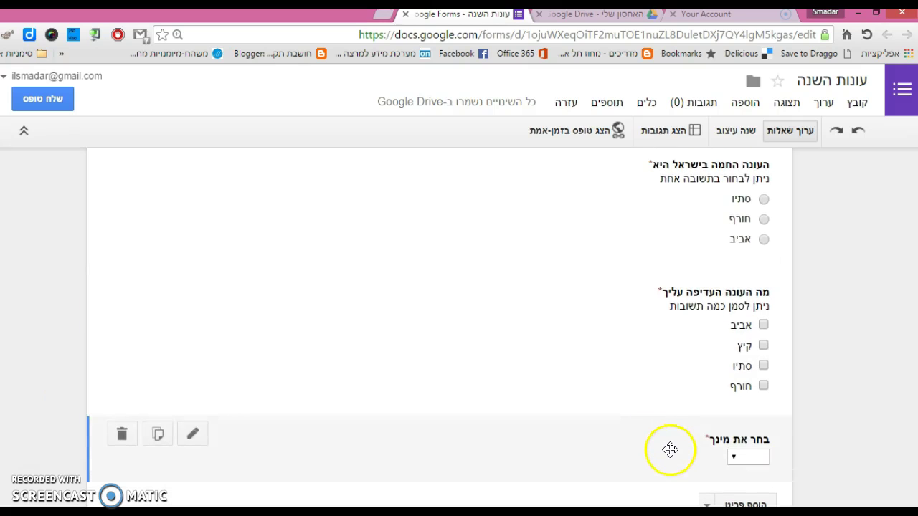
left_click_drag(670, 449, 666, 310)
left_click(248, 330)
Add a scale question at the end of the form titled עד כמה אתה מסכים עם הקביעה "בחורף בישראל קר"
scroll(577, 223, "down", 5)
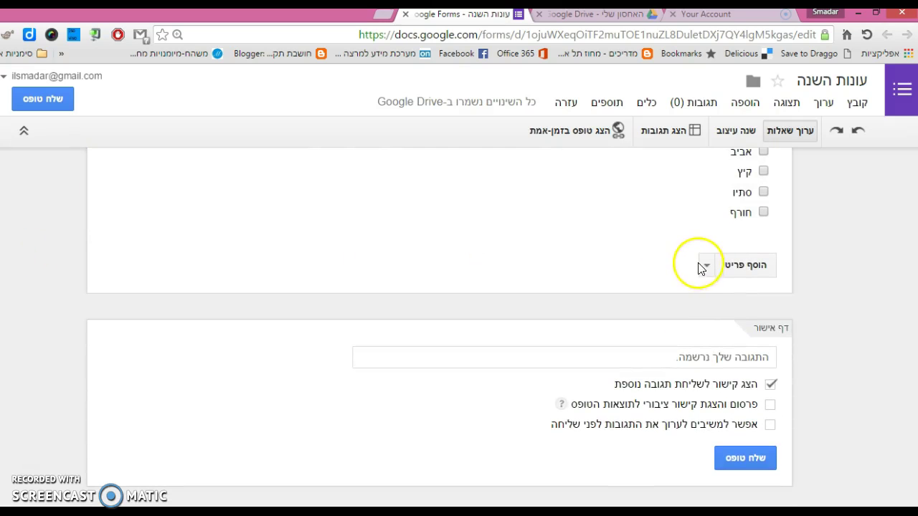
left_click(707, 267)
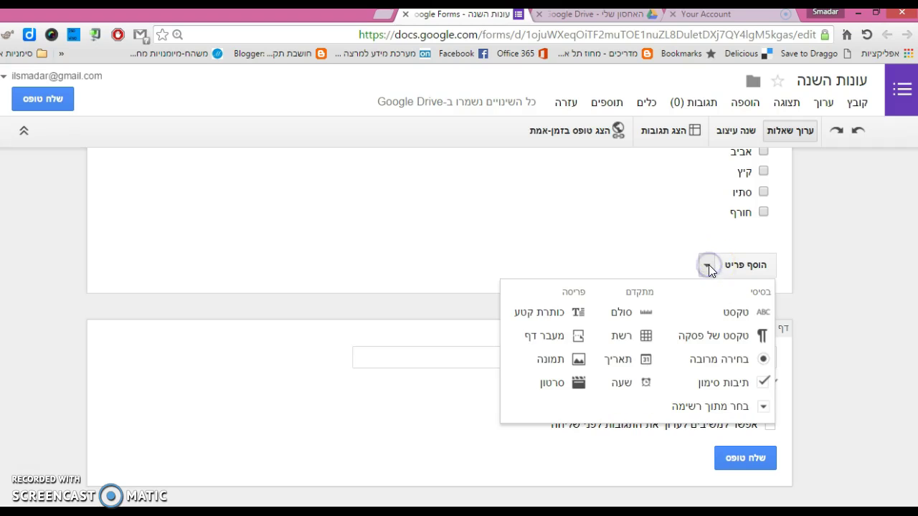
left_click(623, 312)
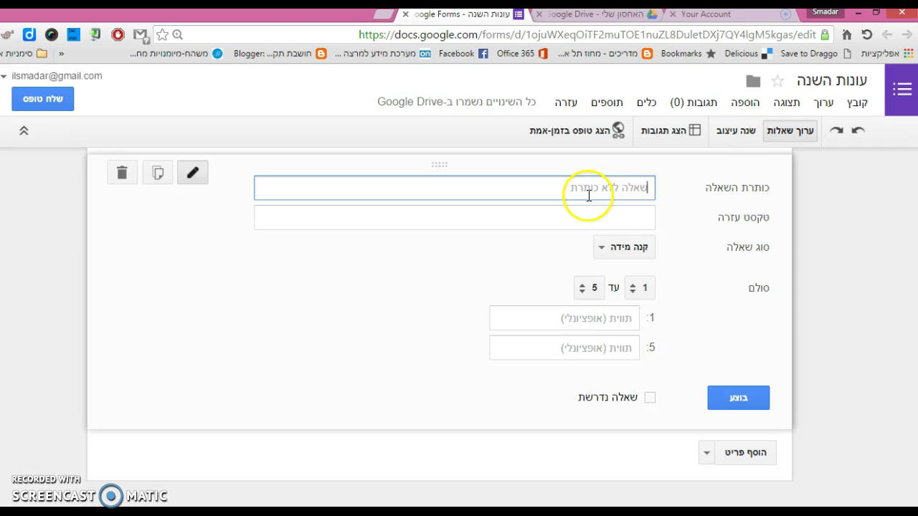
type("עד כמה אתה מסכים עם הקביעה \"בחורף בישראל קר\"")
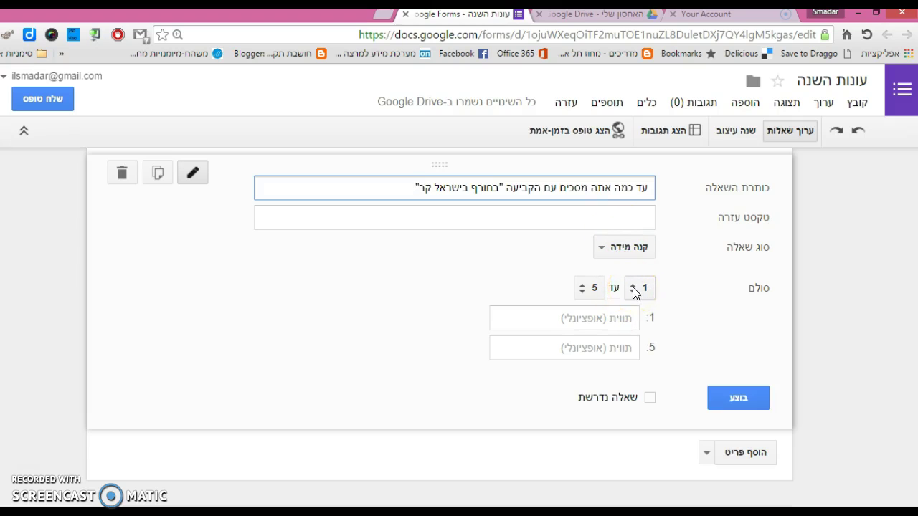
Set the scale to run from 1 to 4, labelling 1 "במידה מועטה" and 4 "במידה רבה"
left_click(583, 288)
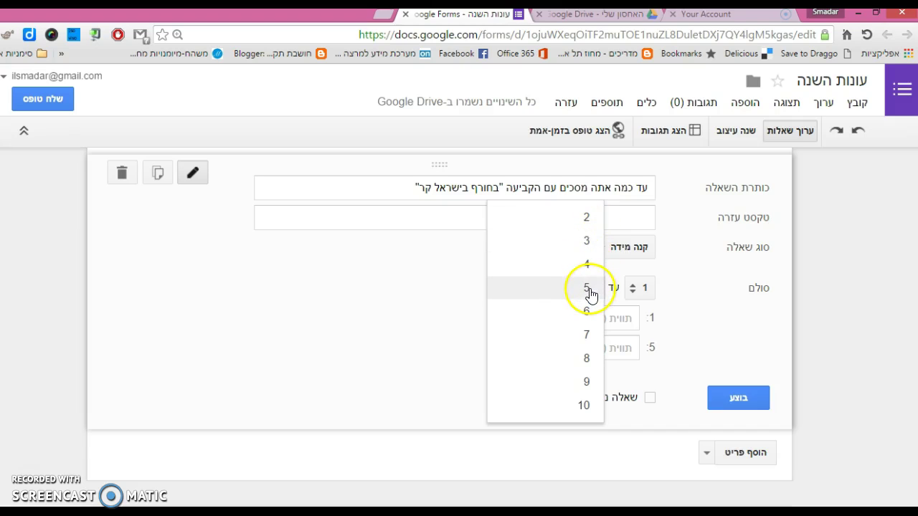
left_click(589, 274)
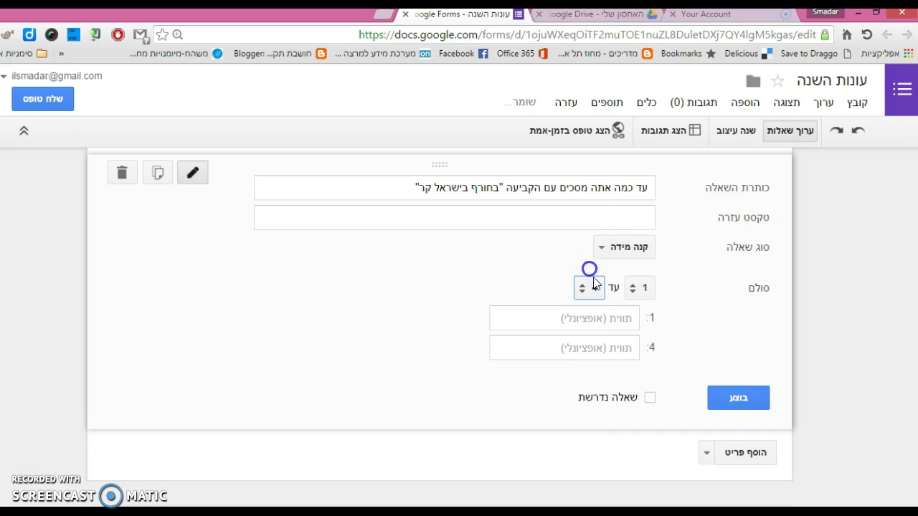
left_click(627, 321)
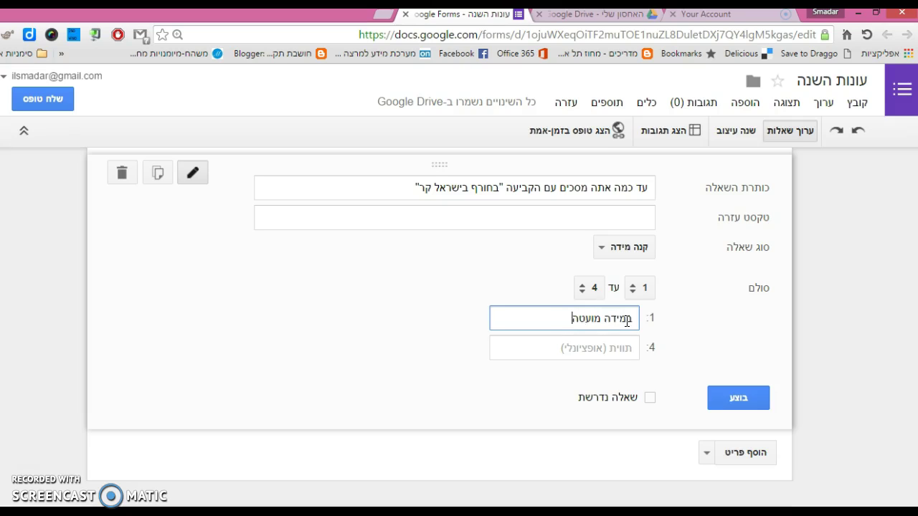
left_click(625, 348)
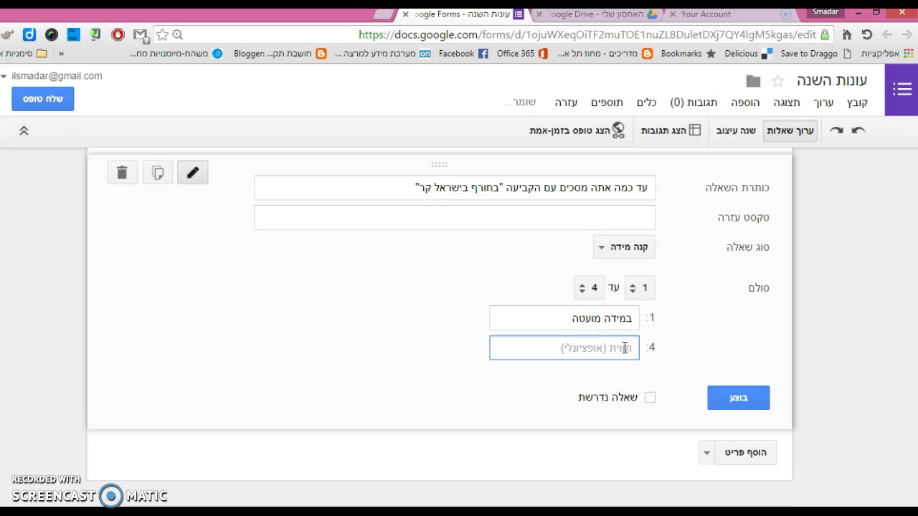
type("במידה רבה")
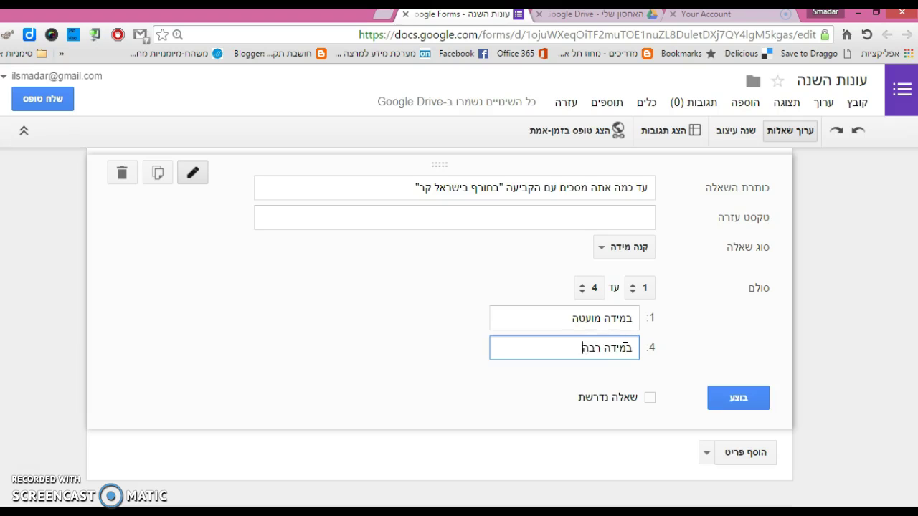
left_click(620, 341)
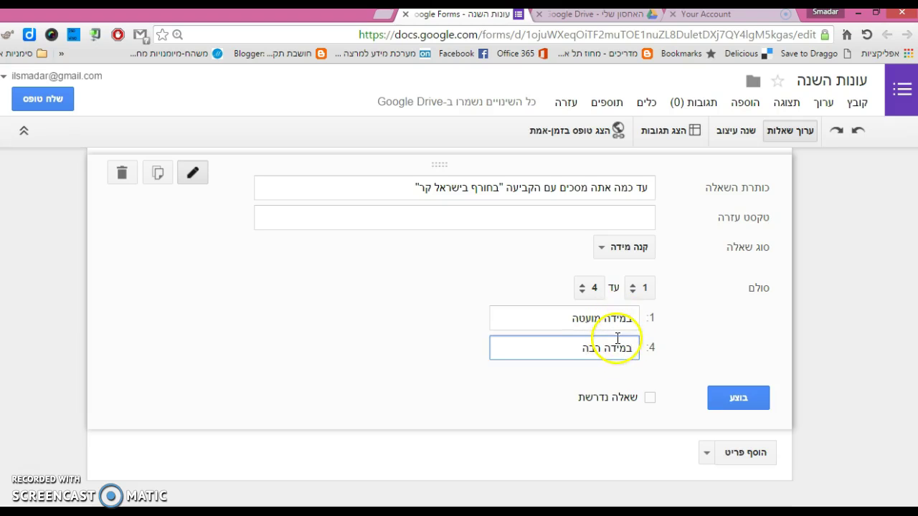
Make the scale question required
left_click(650, 397)
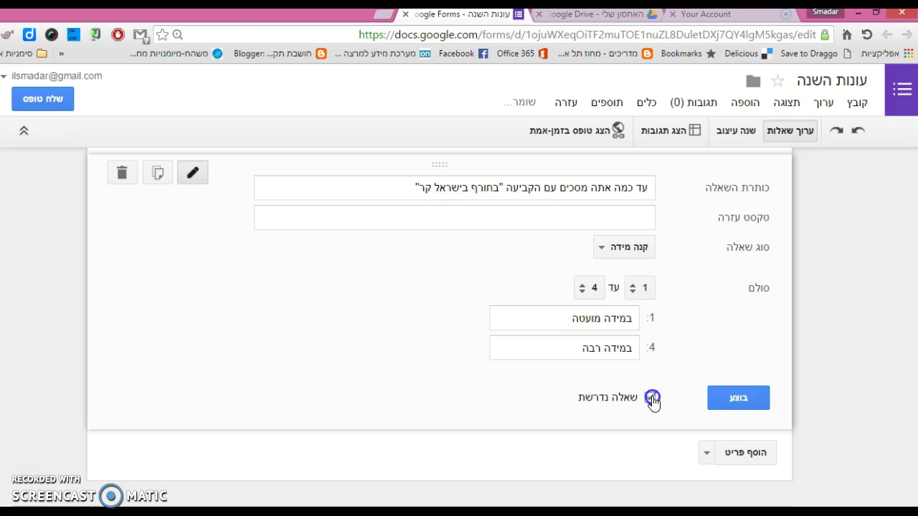
left_click(621, 319)
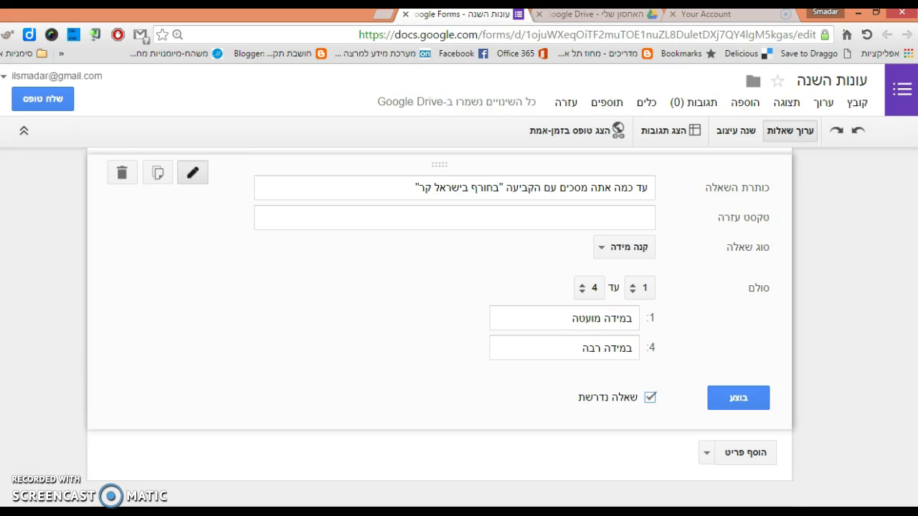
scroll(439, 326, "down", 1)
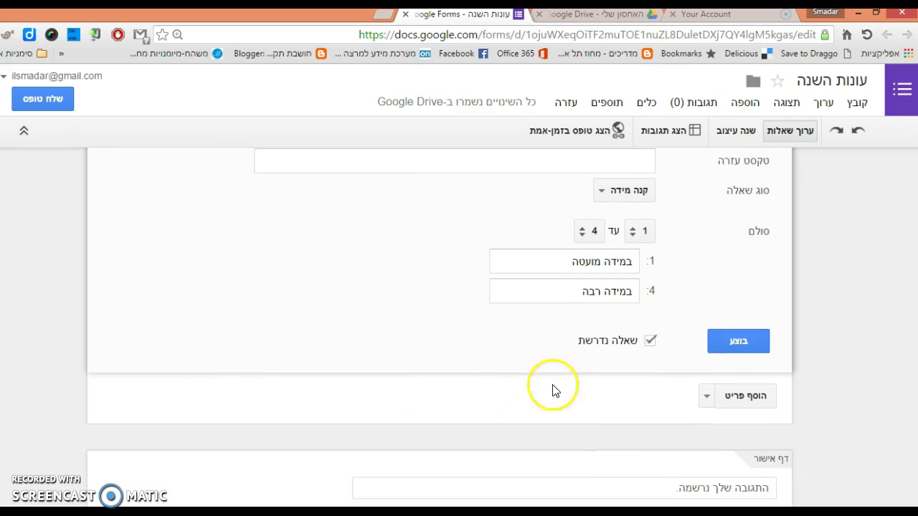
Close the finished scale question and add a grid question below it titled "התאם פריטי הלבוש לעונה המתאימה"
left_click(739, 341)
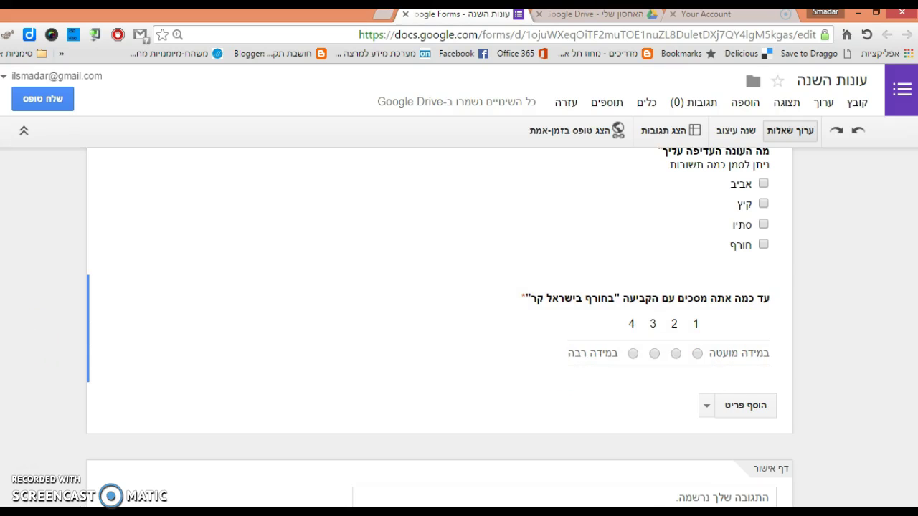
scroll(439, 326, "down", 2)
left_click(708, 298)
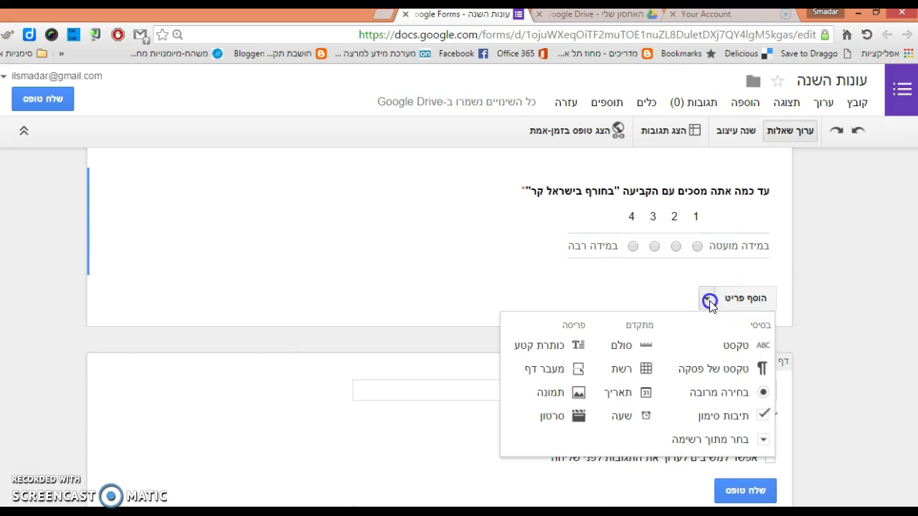
left_click(622, 370)
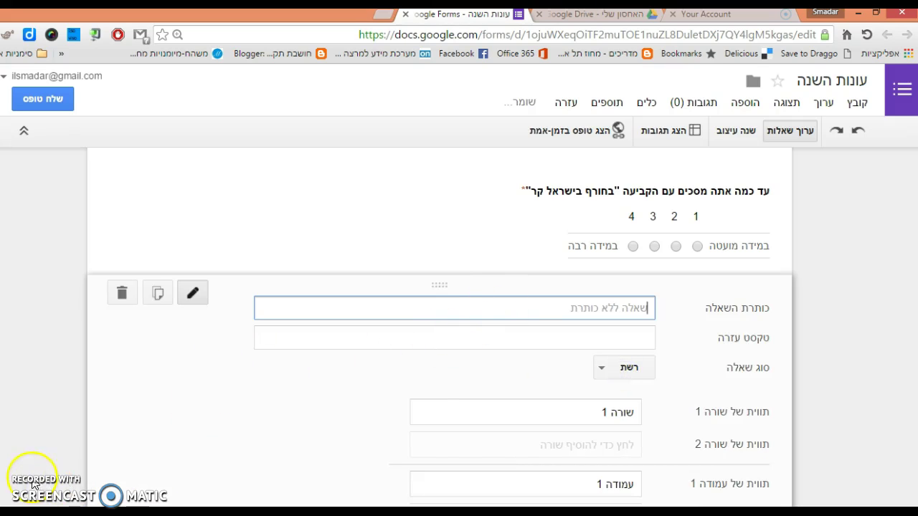
type("התאם פריטי הלבוש לעונה המתאימה")
left_click(123, 274)
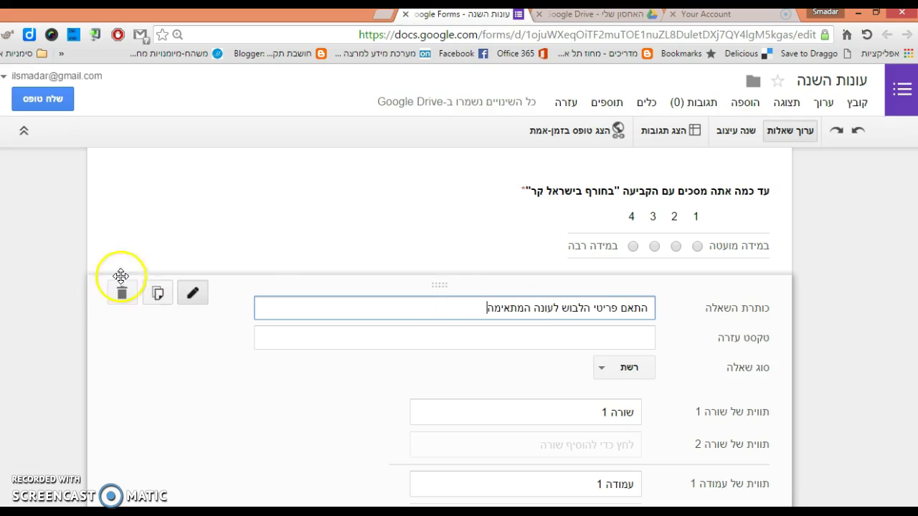
Label the three rows of the grid question "מגפיים", "סנדלים" and "כובע"
scroll(440, 323, "down", 2)
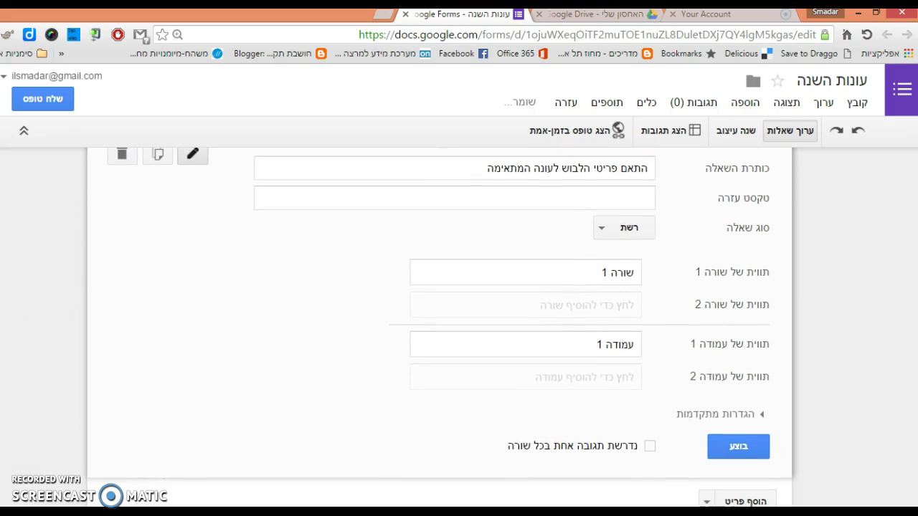
left_click(595, 273)
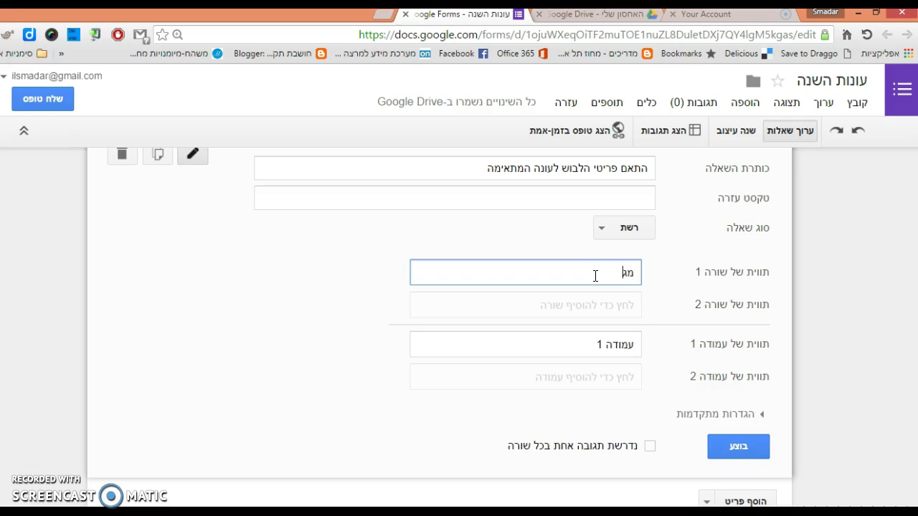
left_click(598, 304)
type("סנ")
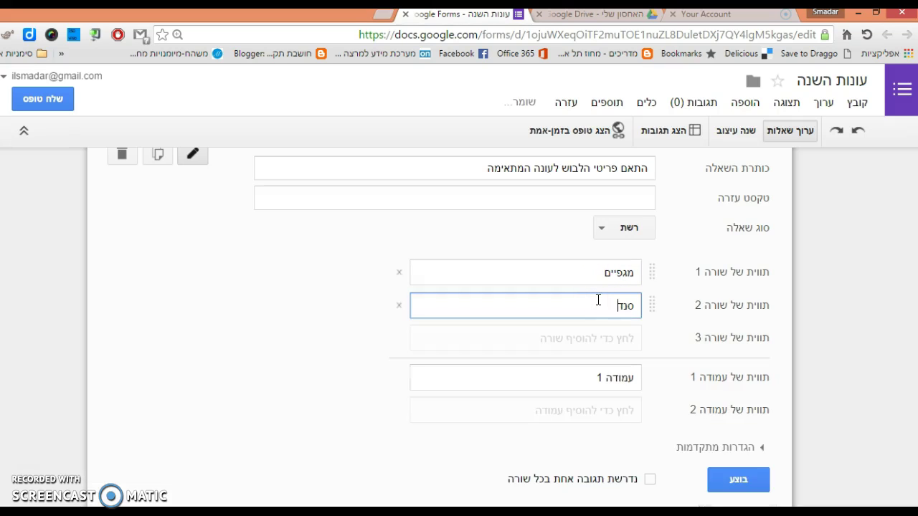
type("דלים")
left_click(606, 338)
type("כובע")
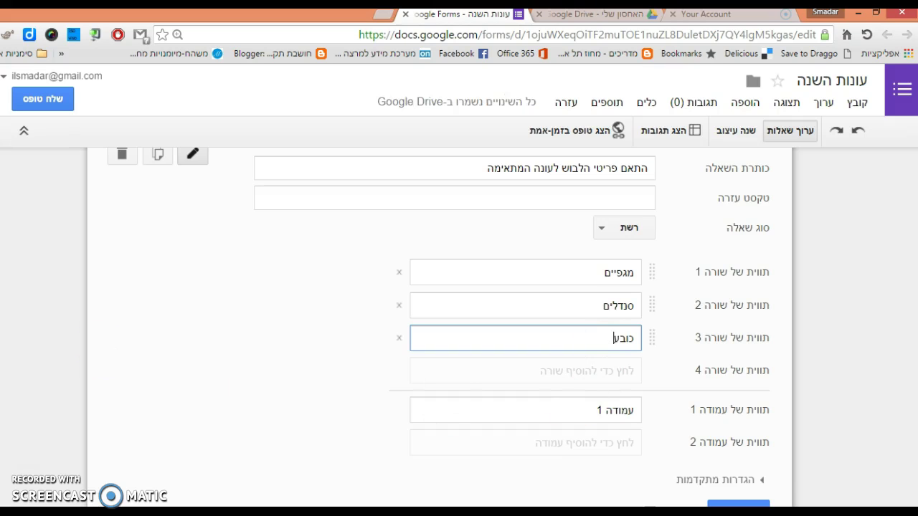
Label the three columns of the grid question "קיץ", "חורף" and "סתיו"
scroll(459, 323, "down", 1)
left_click(581, 317)
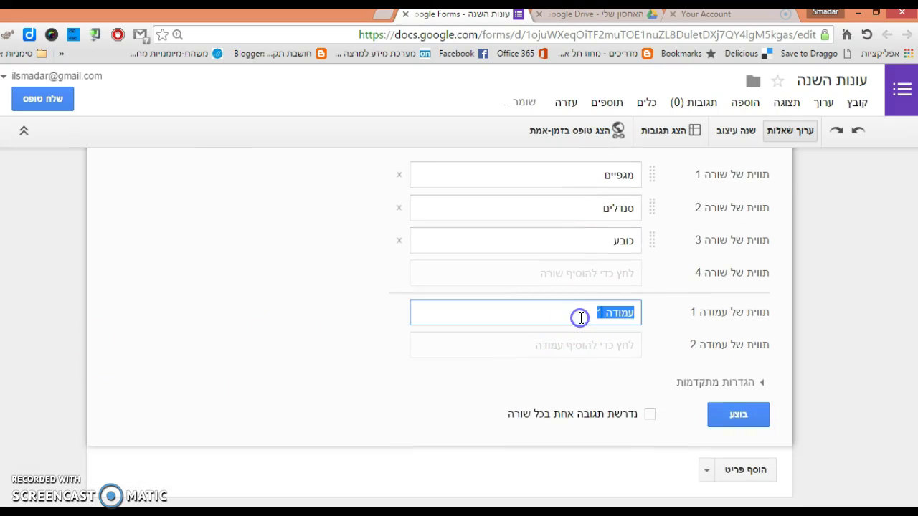
type("קיץ")
left_click(585, 345)
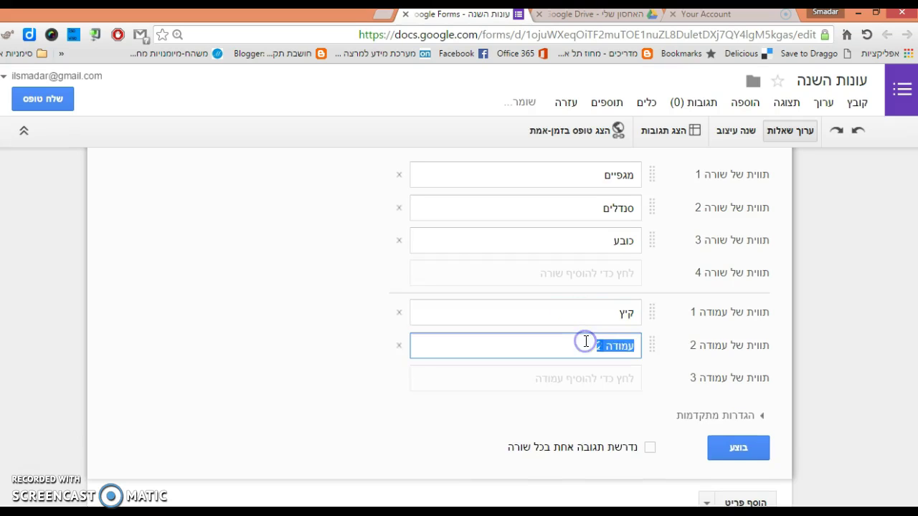
type("חורף")
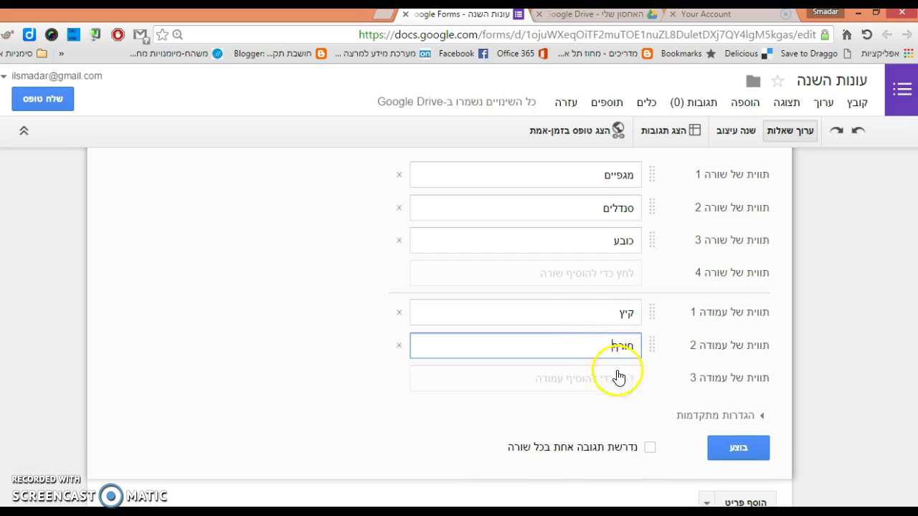
left_click(616, 384)
type("סתיו")
Require one response per row in the grid question and finish editing it
scroll(606, 401, "down", 1)
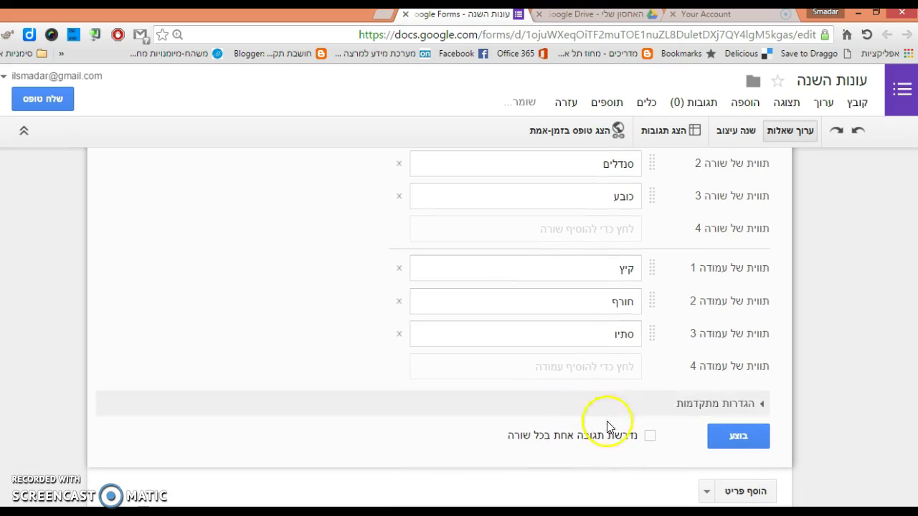
left_click(650, 438)
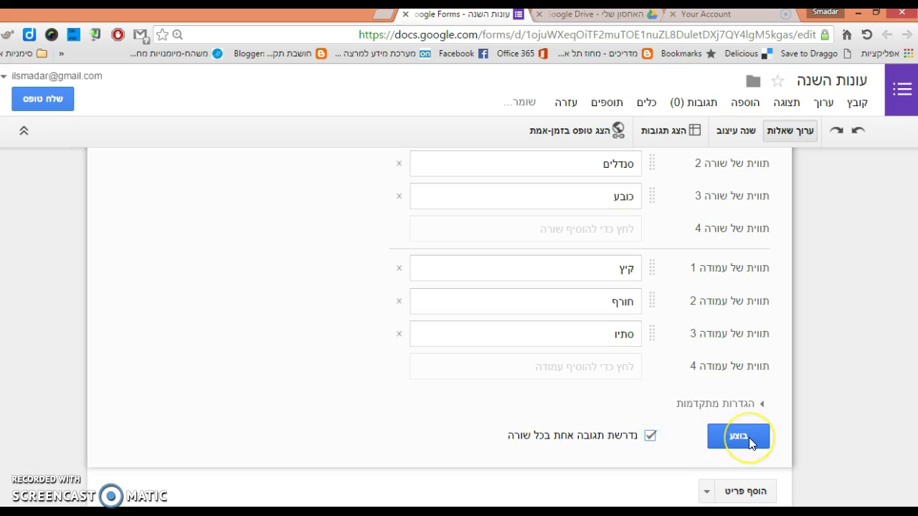
left_click(748, 437)
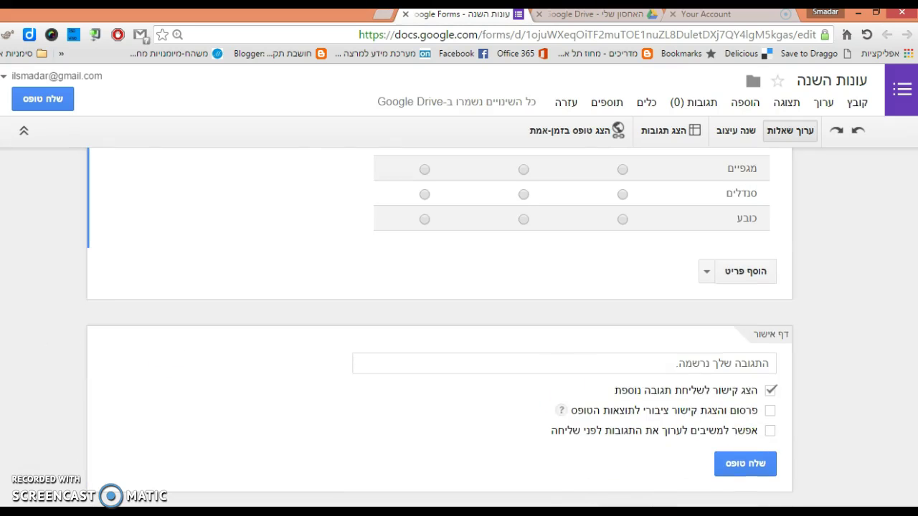
scroll(749, 439, "up", 2)
mouse_move(604, 285)
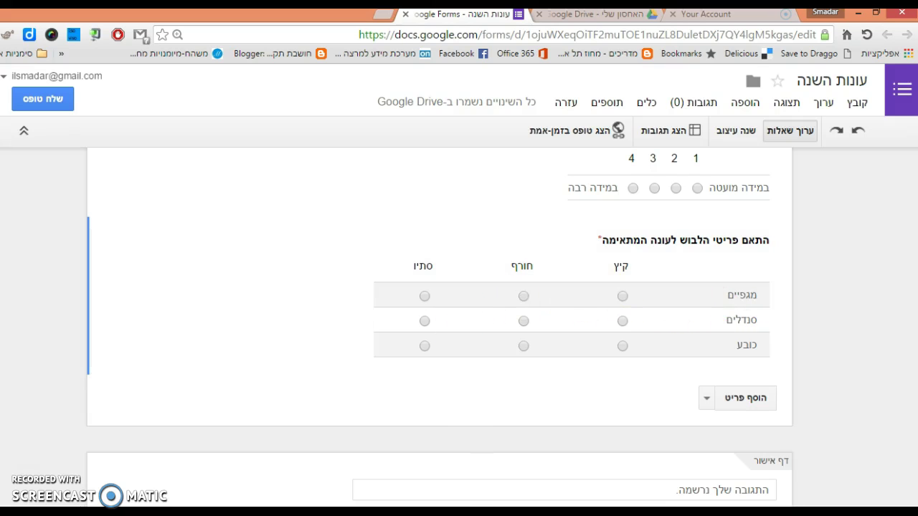
Add an image item after the grid question, searching Google images for "מטריה" and choosing the multicoloured umbrella on a white background
scroll(242, 389, "down", 1)
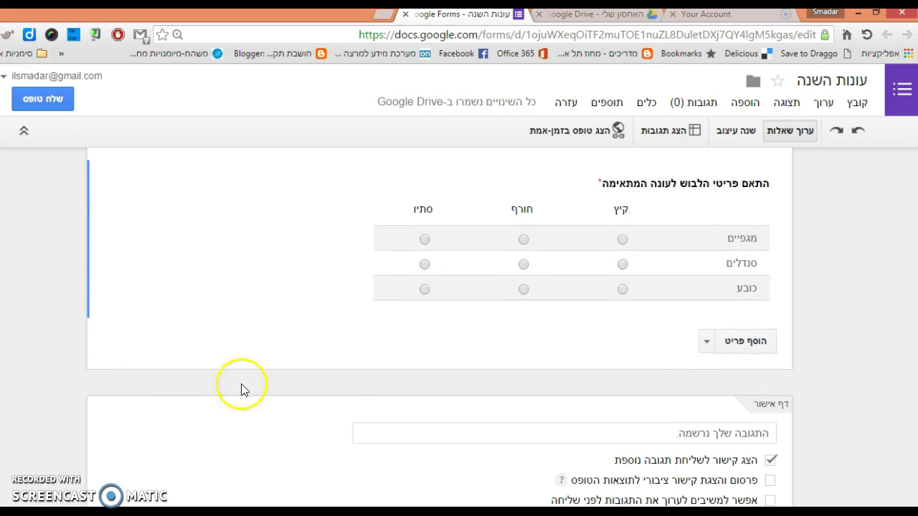
left_click(706, 343)
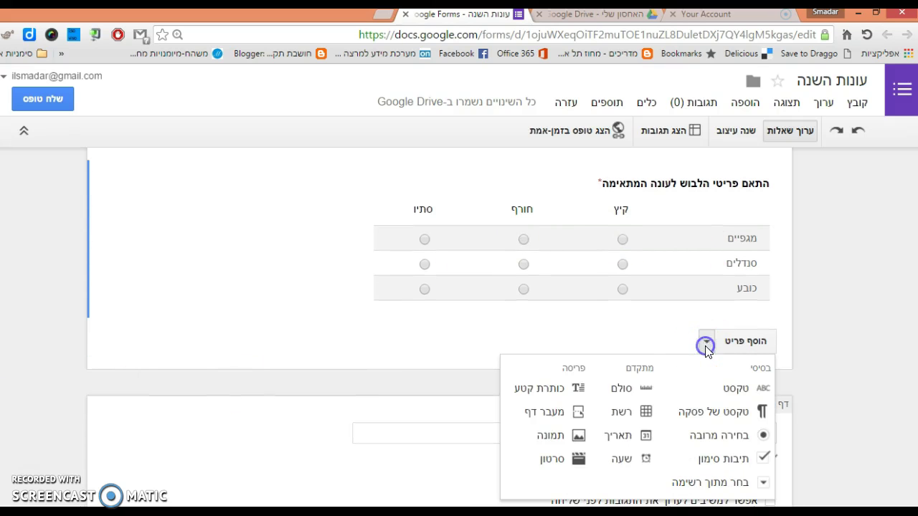
left_click(574, 437)
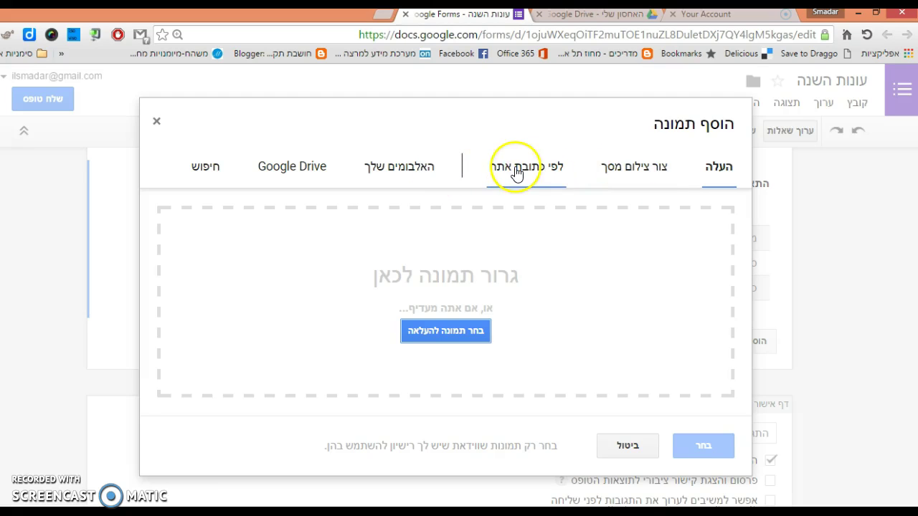
left_click(211, 169)
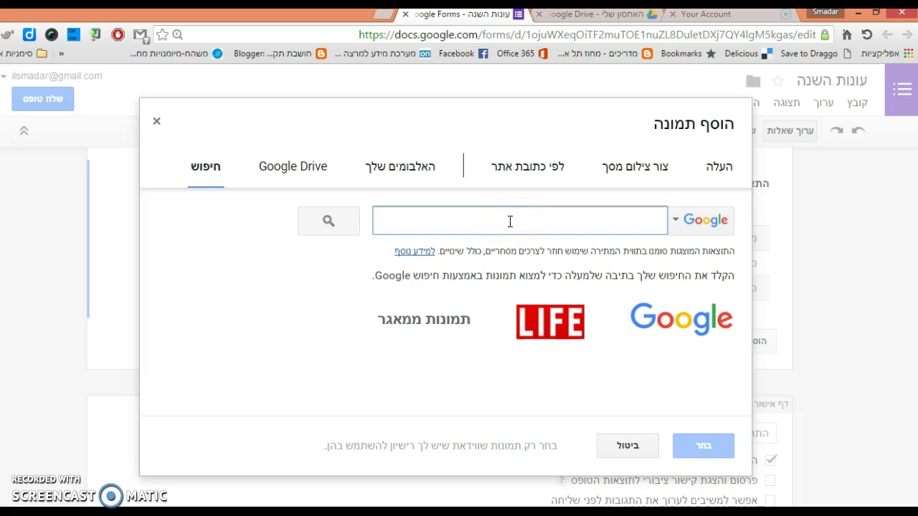
type("מטריה")
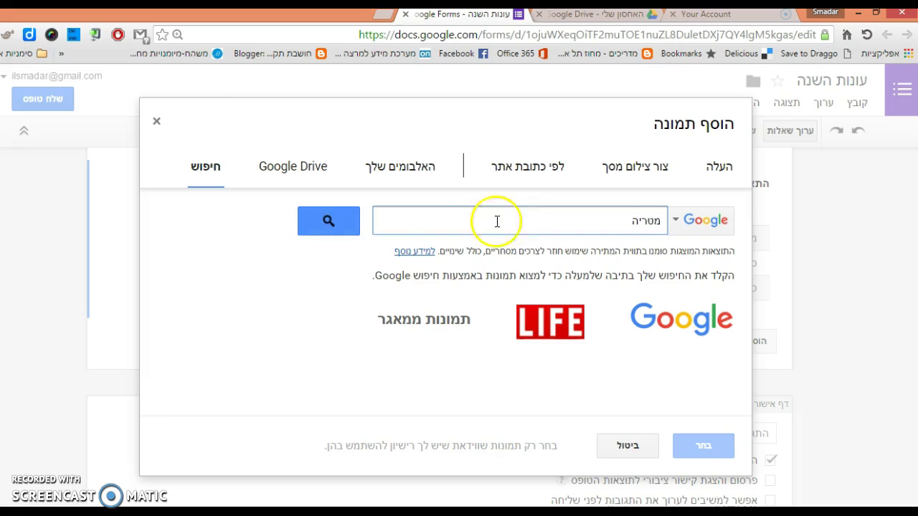
left_click(326, 222)
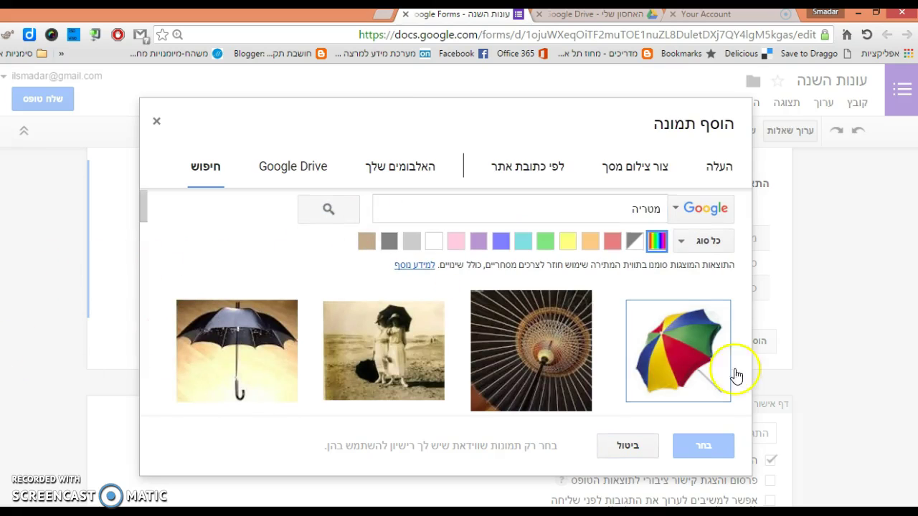
left_click(667, 367)
left_click(706, 449)
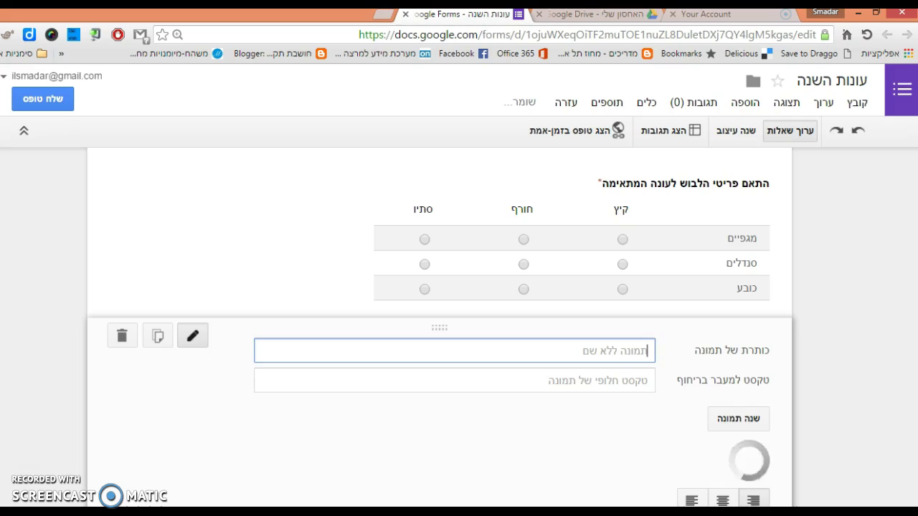
Title the umbrella image "התבונן בתמונה וענה"
left_click(667, 481)
left_click(486, 479)
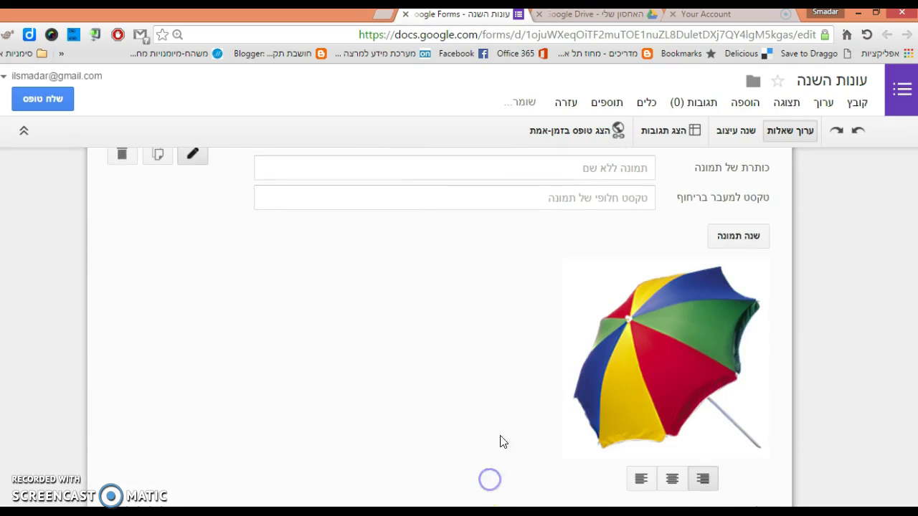
left_click(488, 163)
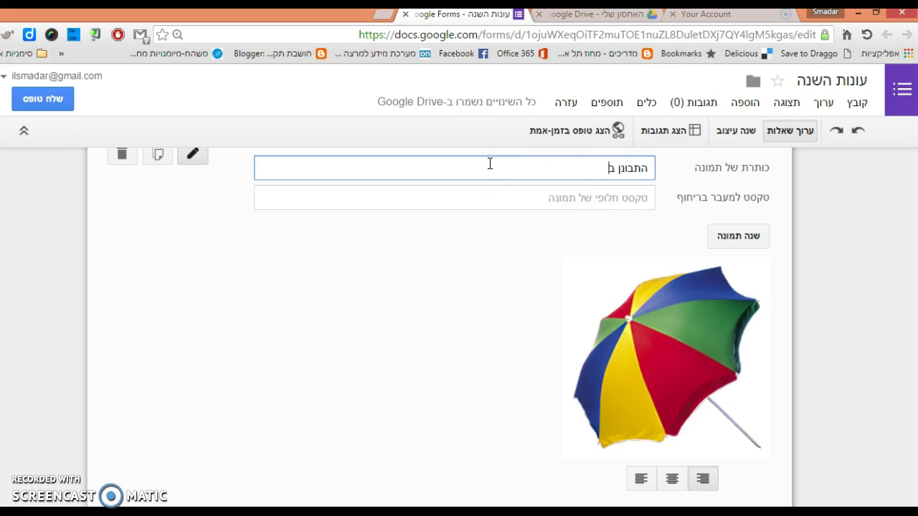
type("התבונן בתמונה וענה")
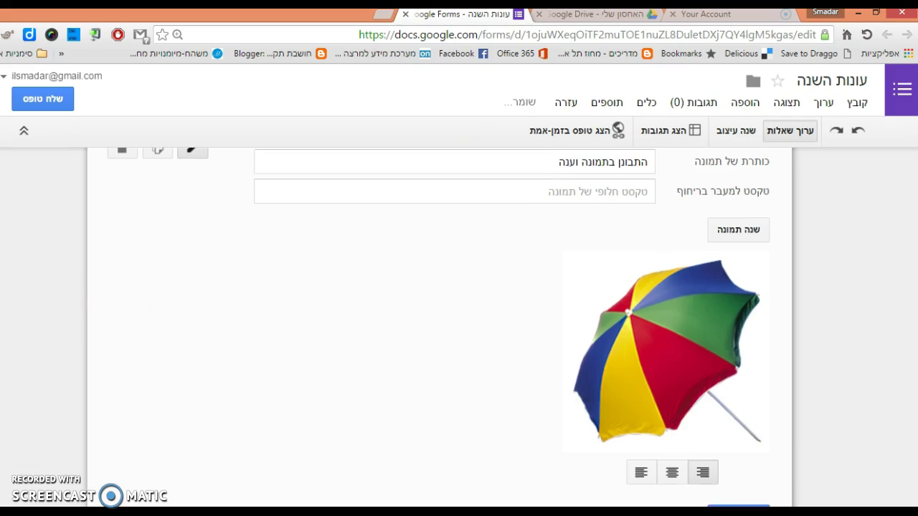
Add a multiple-choice question below the umbrella image titled "ניתן להשתמש במטריה בעונות הבאות"
scroll(438, 301, "down", 2)
scroll(439, 302, "down", 3)
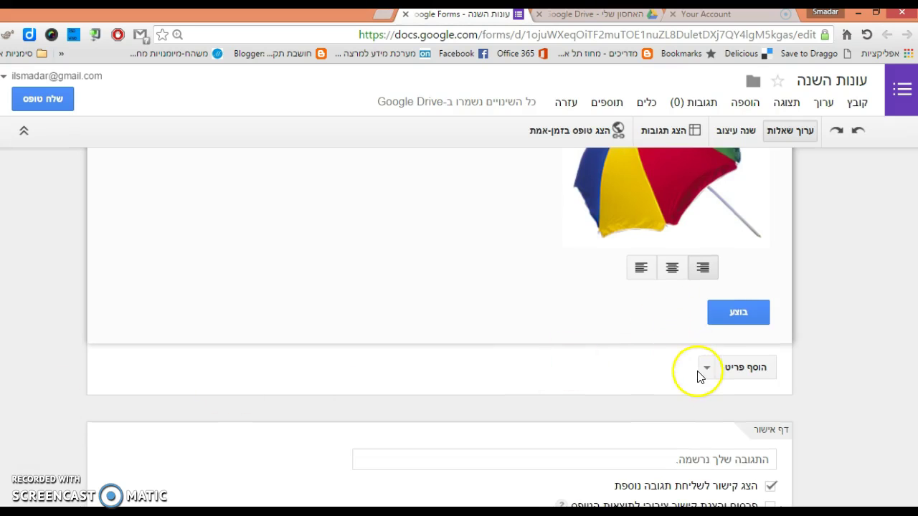
scroll(439, 301, "up", 3)
scroll(439, 301, "down", 3)
scroll(439, 302, "down", 1)
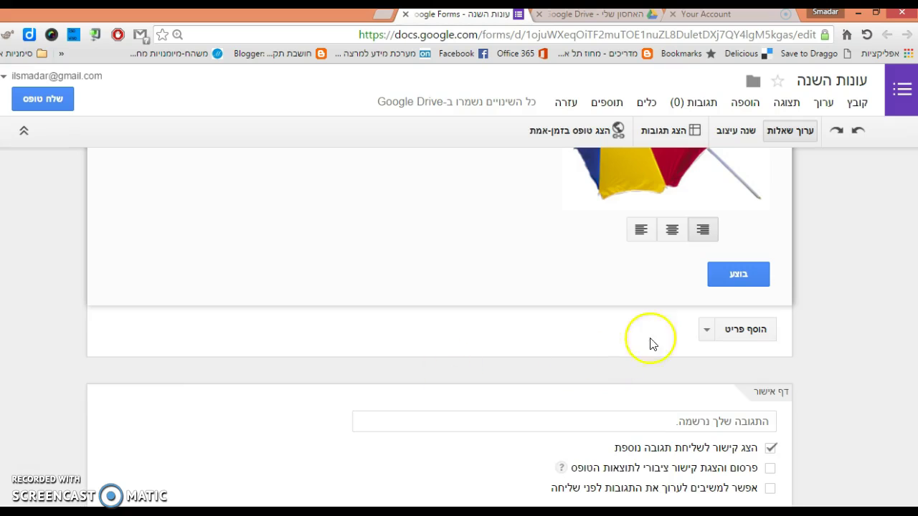
left_click(707, 332)
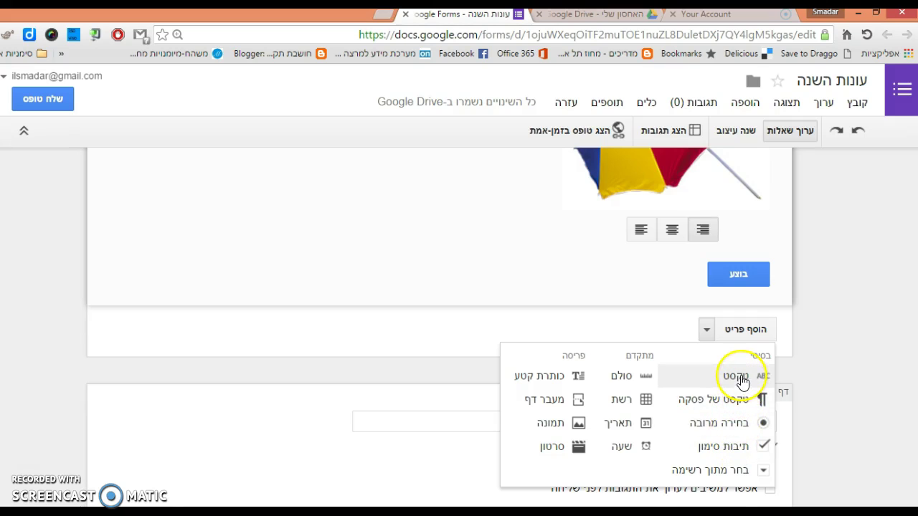
left_click(745, 477)
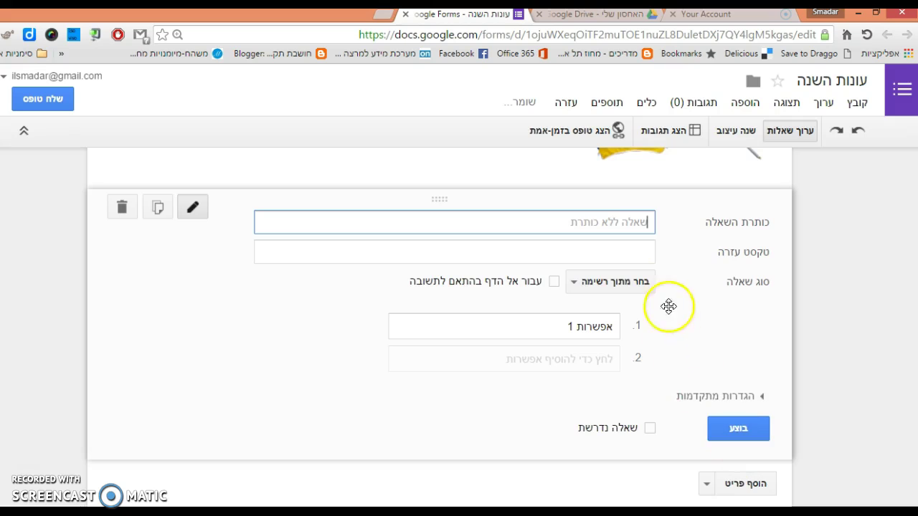
left_click(592, 286)
left_click(609, 244)
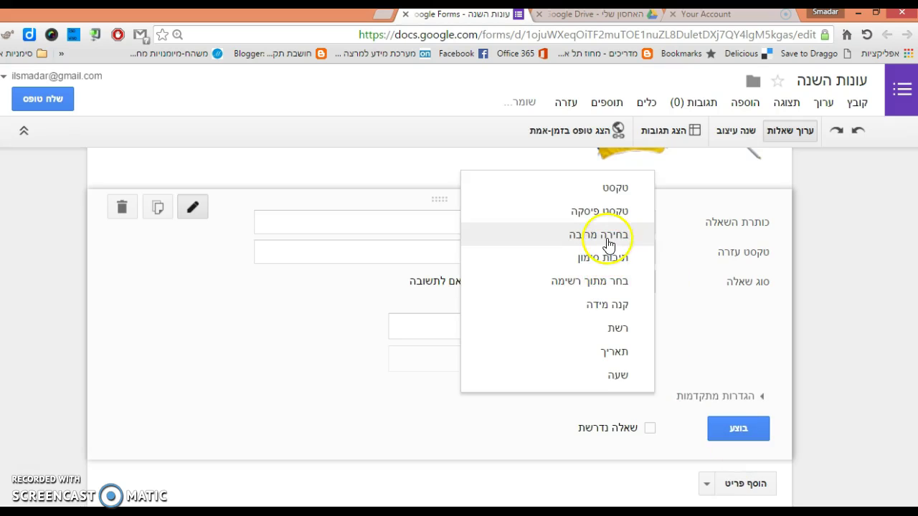
left_click(631, 224)
type("ניתן להשתמש במטריה בעונות הבאות")
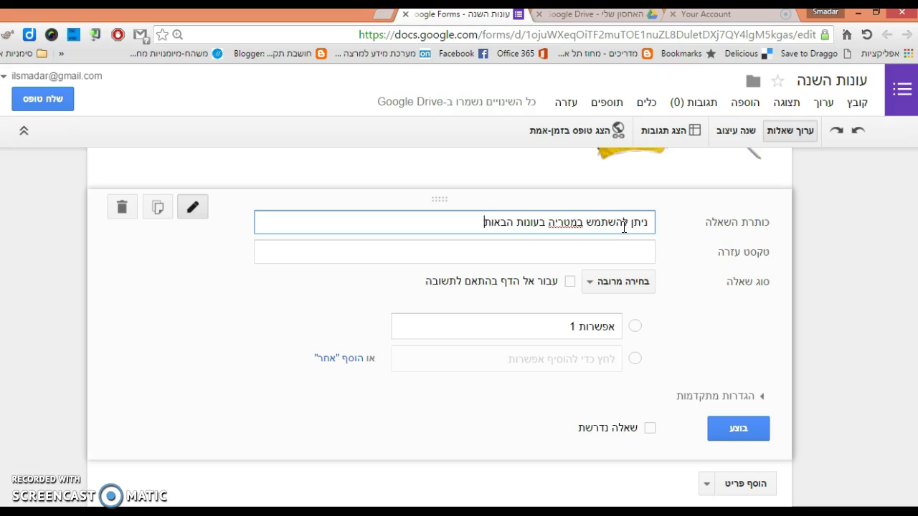
Enter "קיץ", "חורף" and "סתיו" as the answer options of the umbrella question
left_click(595, 323)
type("קיץ")
left_click(600, 359)
type("ח")
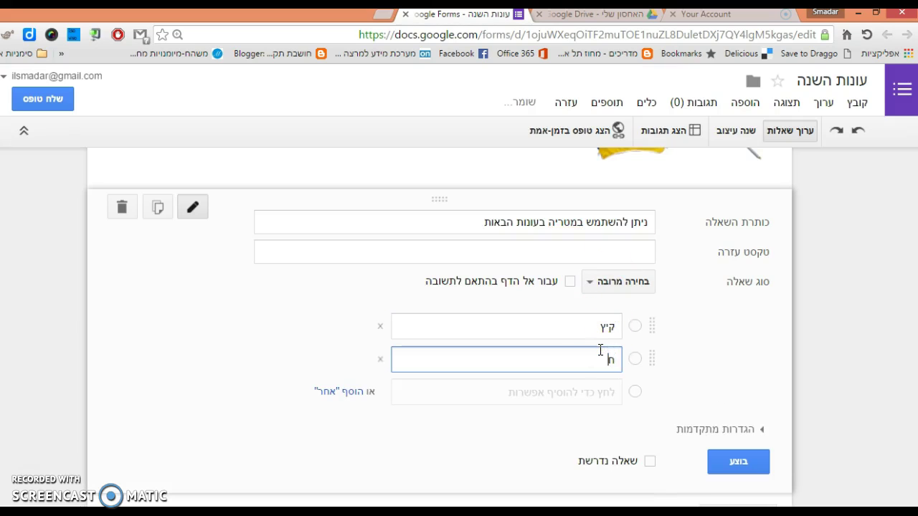
type("ורף")
left_click(600, 393)
type("סתיו")
Make the umbrella question required, finish editing it and review it together with the image above
left_click(650, 493)
left_click(738, 494)
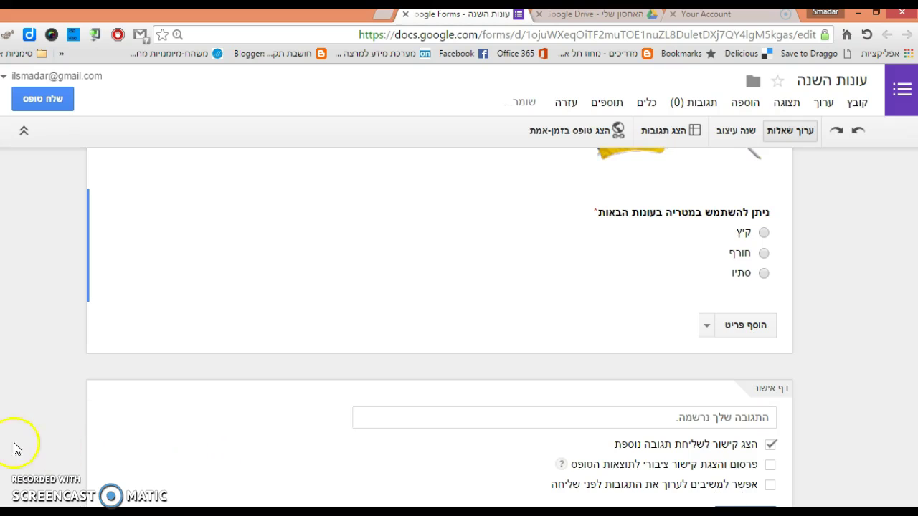
scroll(430, 323, "up", 4)
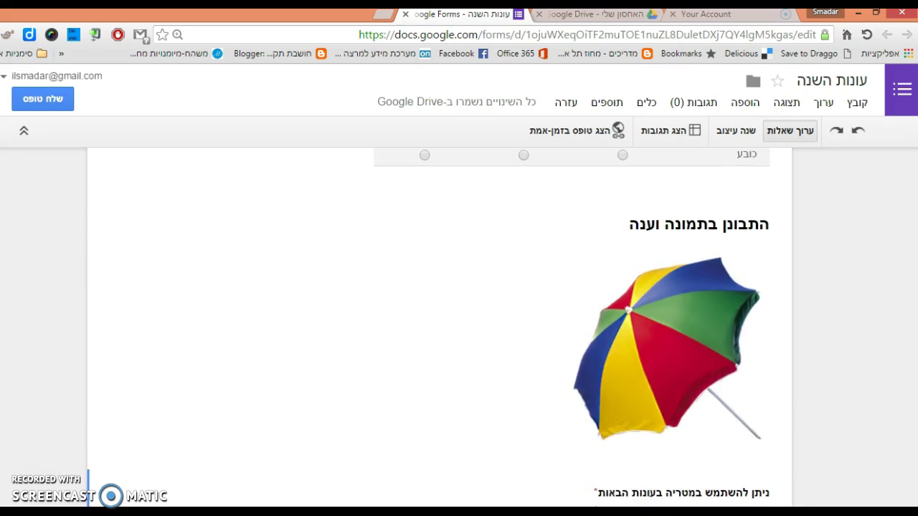
scroll(430, 323, "down", 3)
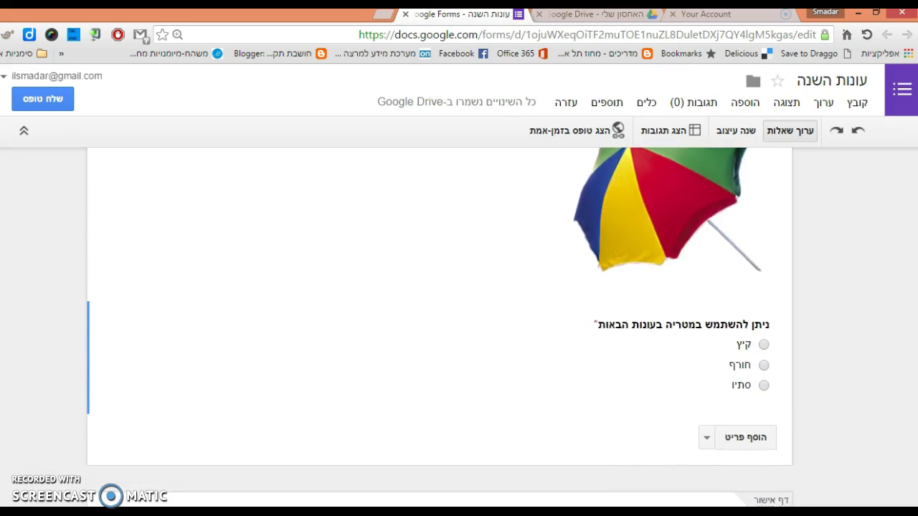
Start adding a video below the umbrella question and search YouTube for "סתיו גידי גוב"
scroll(430, 323, "down", 1)
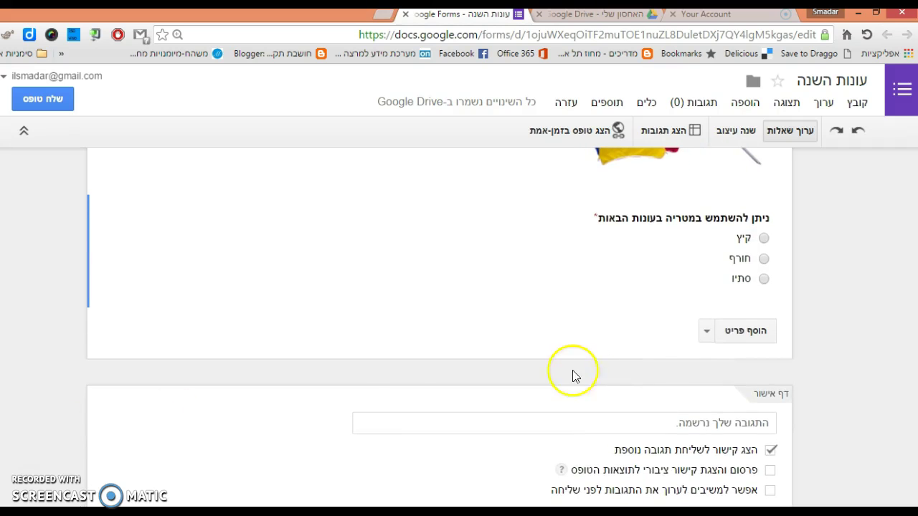
left_click(707, 331)
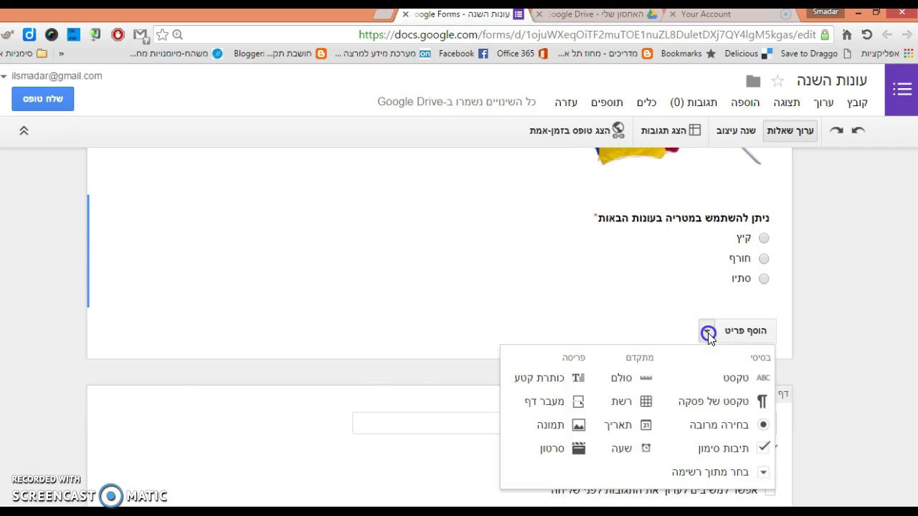
left_click(558, 450)
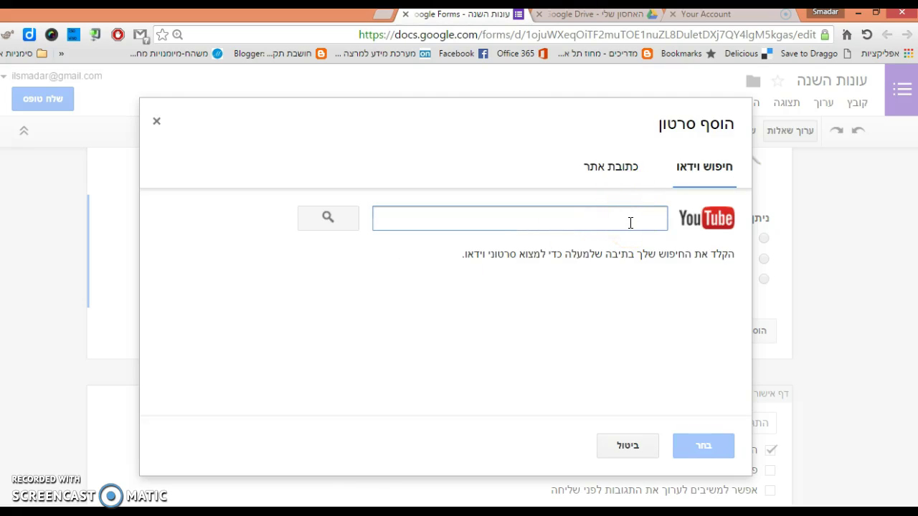
type("סר")
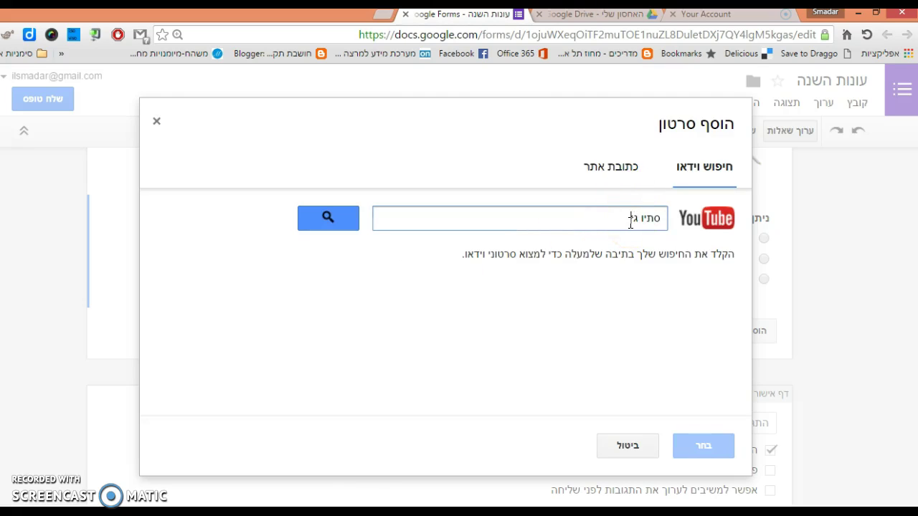
left_click(329, 219)
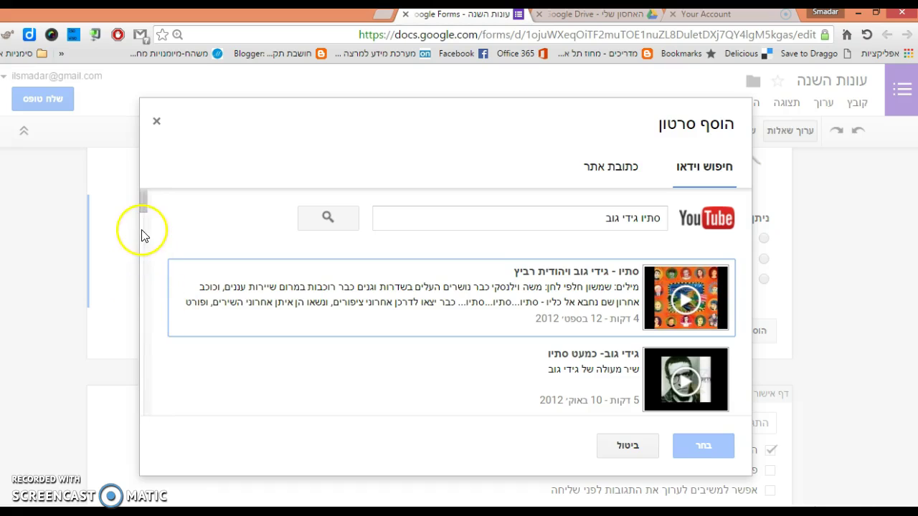
Preview the "סתיו - גידי גוב ויהודית רביץ" video from the "לילה גוב" show and insert it into the form
left_click_drag(144, 201, 146, 218)
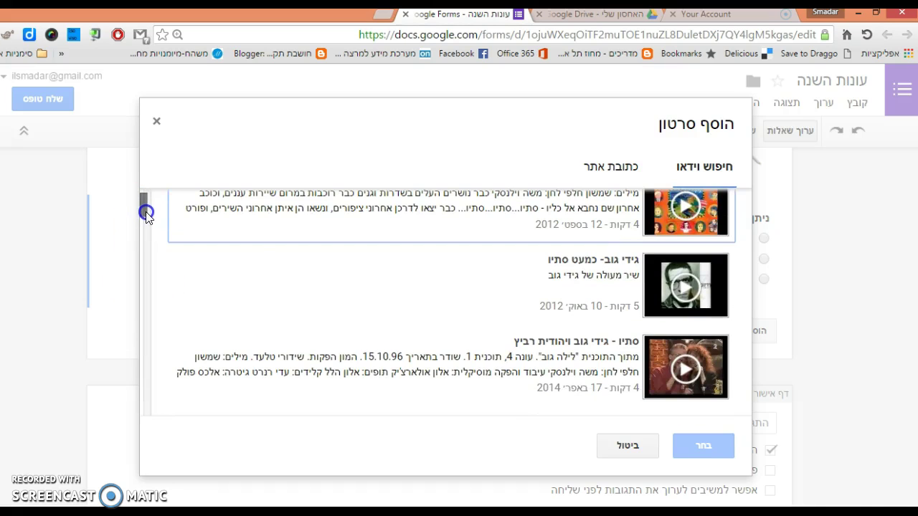
left_click(621, 355)
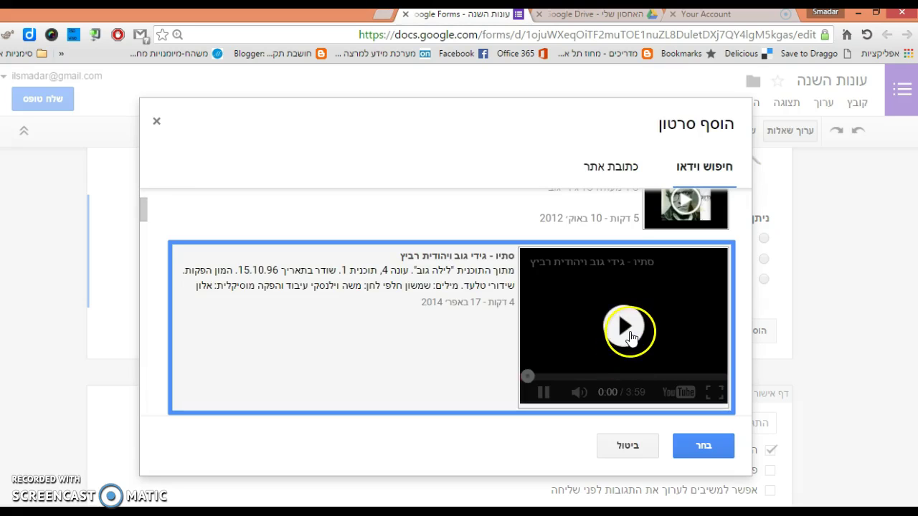
left_click(629, 332)
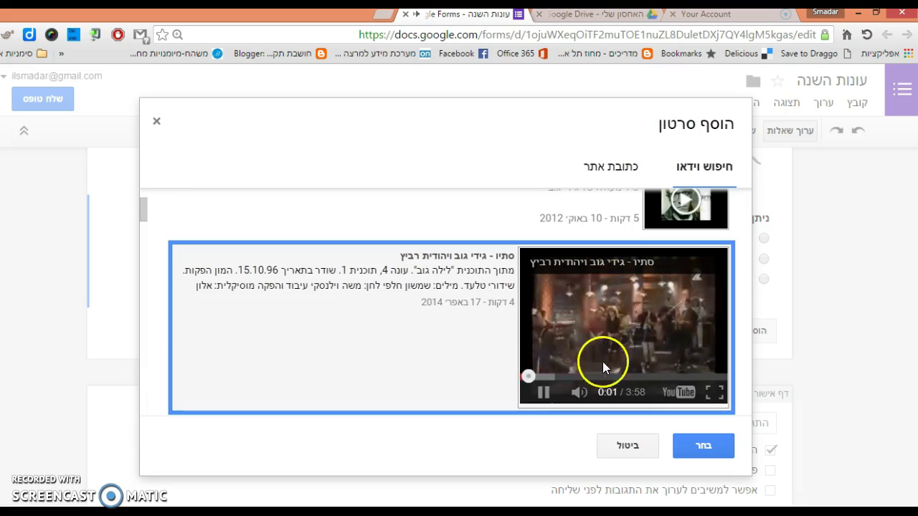
left_click(552, 377)
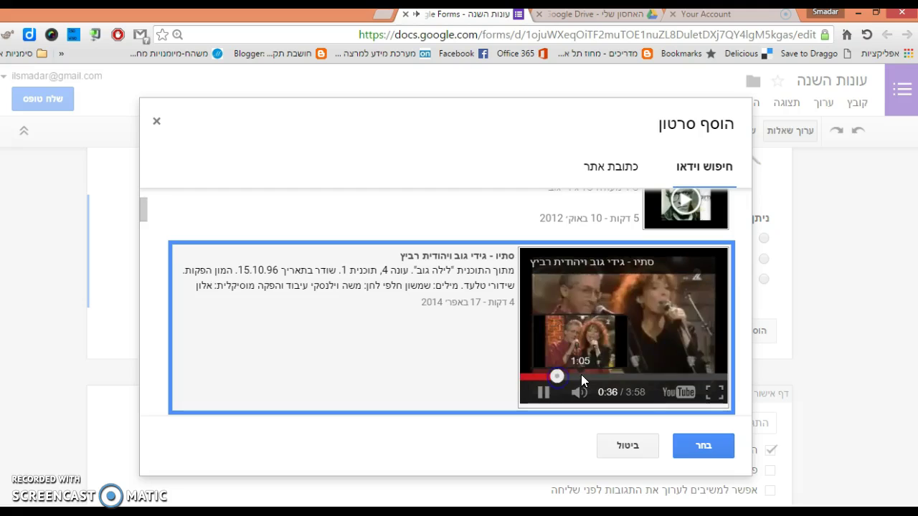
left_click(544, 392)
left_click(702, 446)
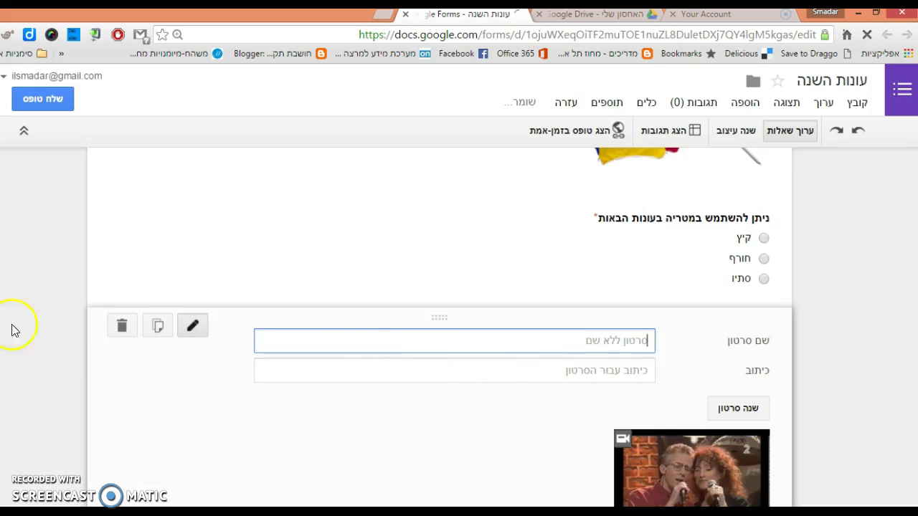
Title the inserted video "הקשב לשיר ומצא את מאפייני הסתיו שבו"
left_click(595, 301)
type("הקשב ל")
type("שי")
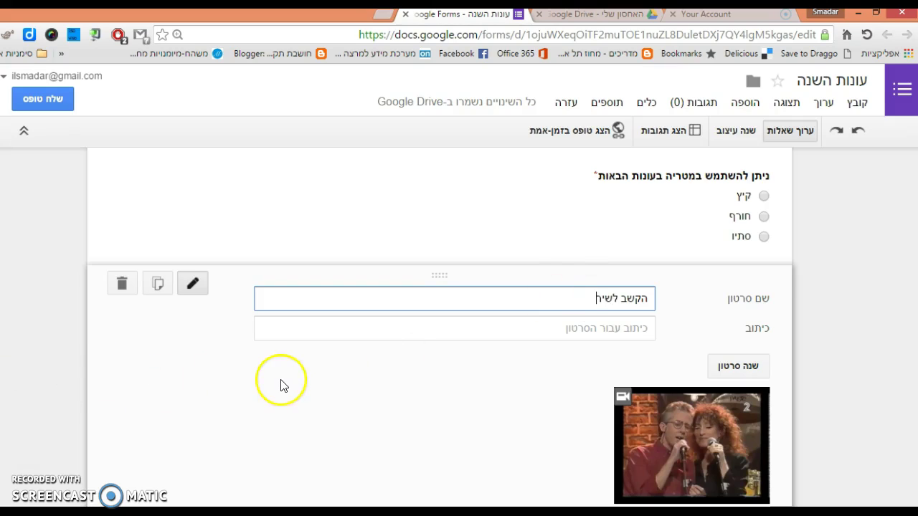
type("ר ומצא את מאפייני הסתיו שבו")
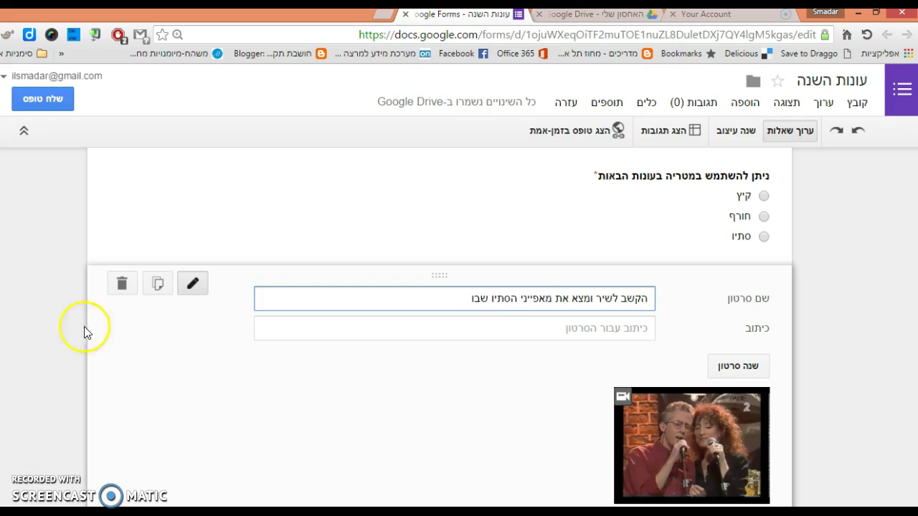
Add a text question below the video titled "מהם מאפייני הסתיו כפי שמופיעים בשיר"
scroll(440, 327, "down", 3)
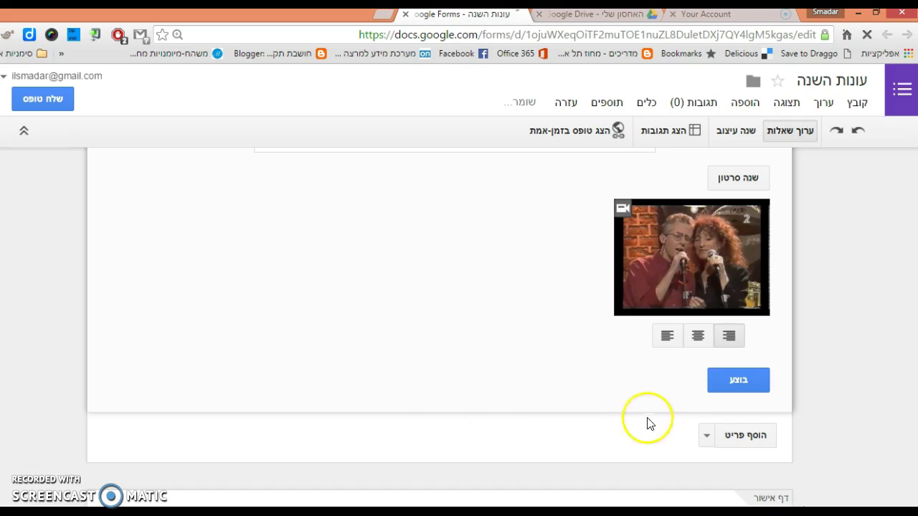
left_click(704, 436)
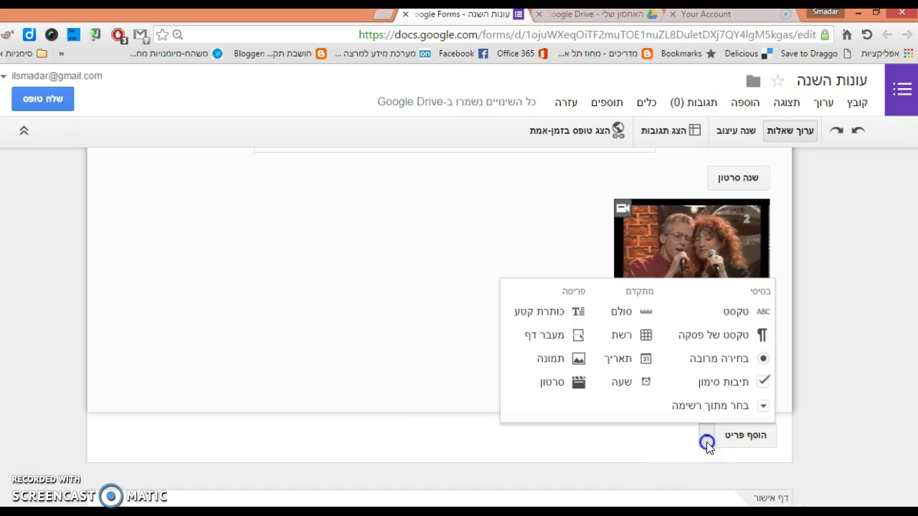
left_click(741, 312)
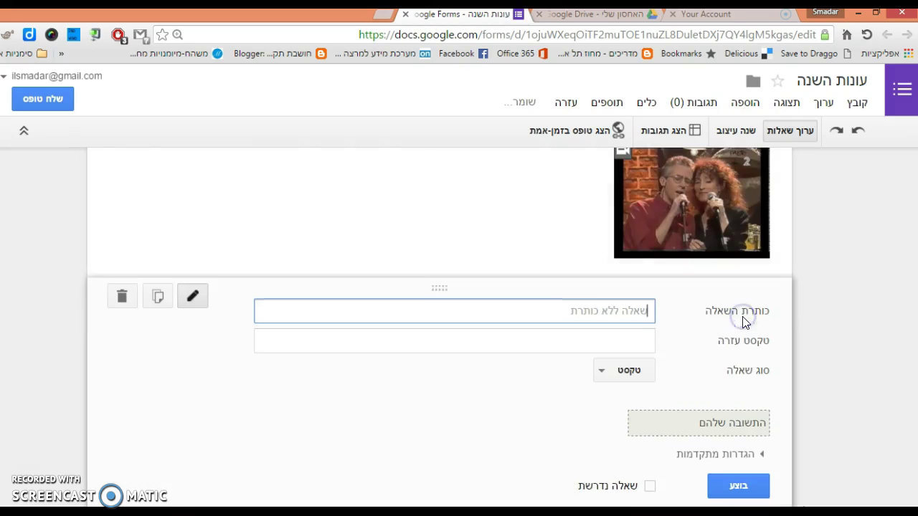
type("מהם מאפייני הסתי")
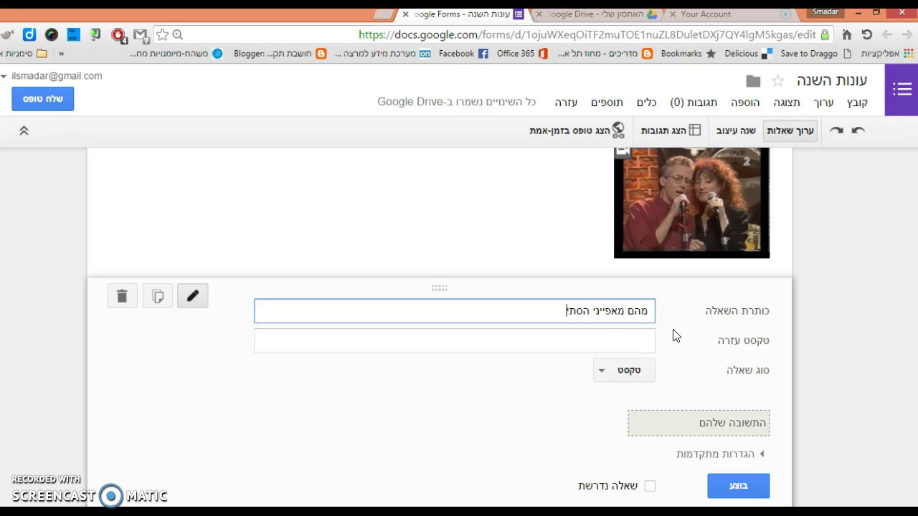
type("ו כפי שמוע")
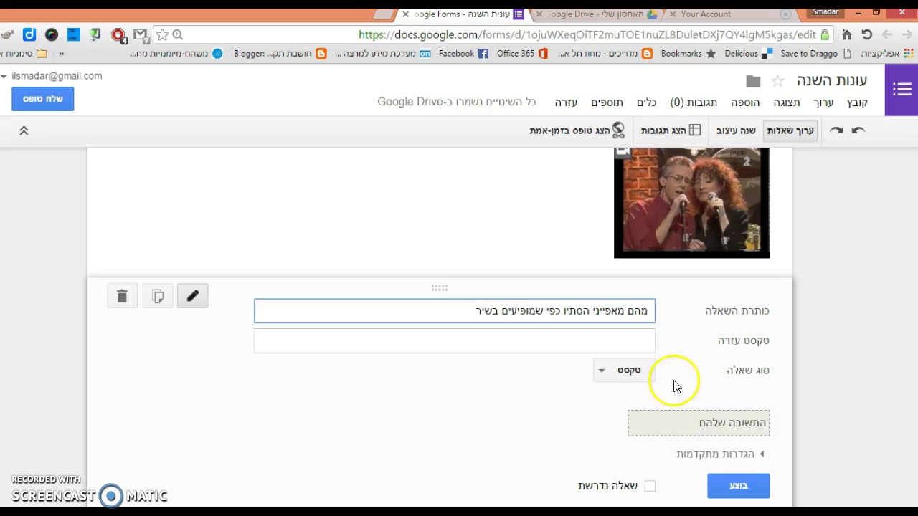
Change the song question's type to paragraph text ("טקסט פיסקה"), make it required and finish editing it
left_click(621, 380)
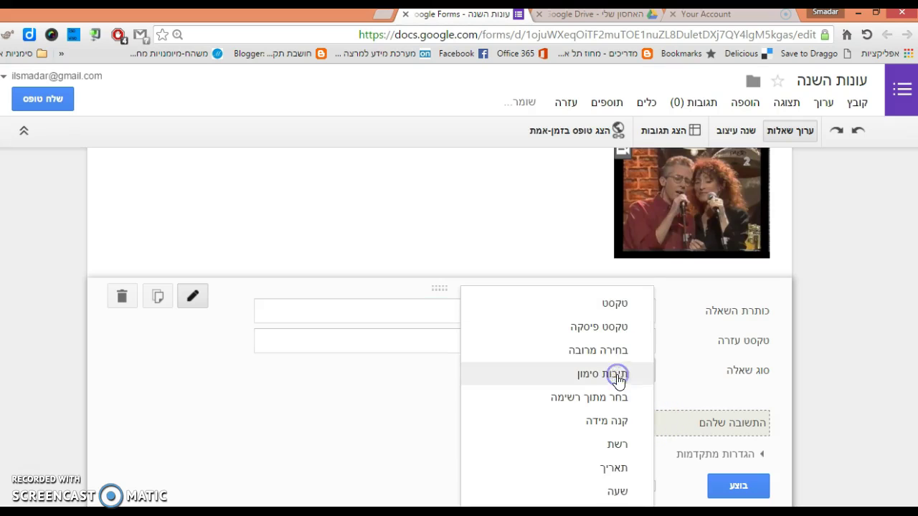
left_click(605, 332)
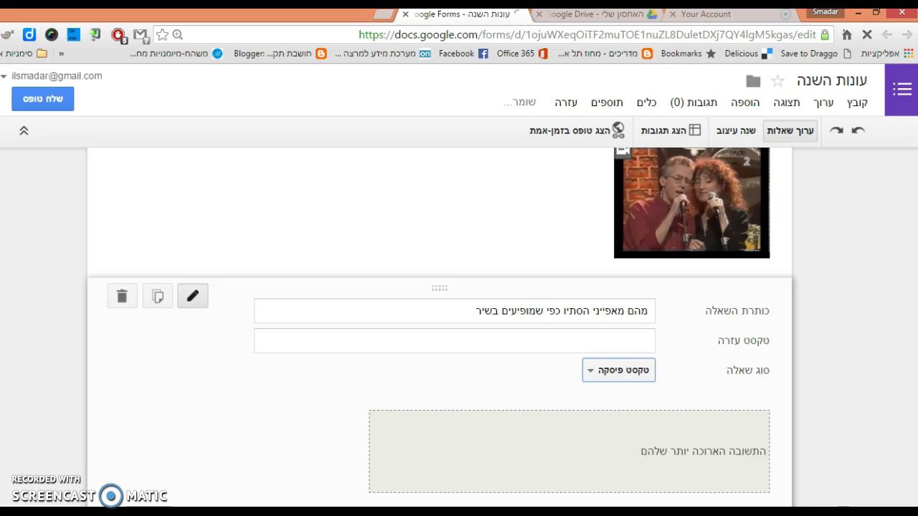
scroll(439, 323, "down", 2)
left_click(650, 397)
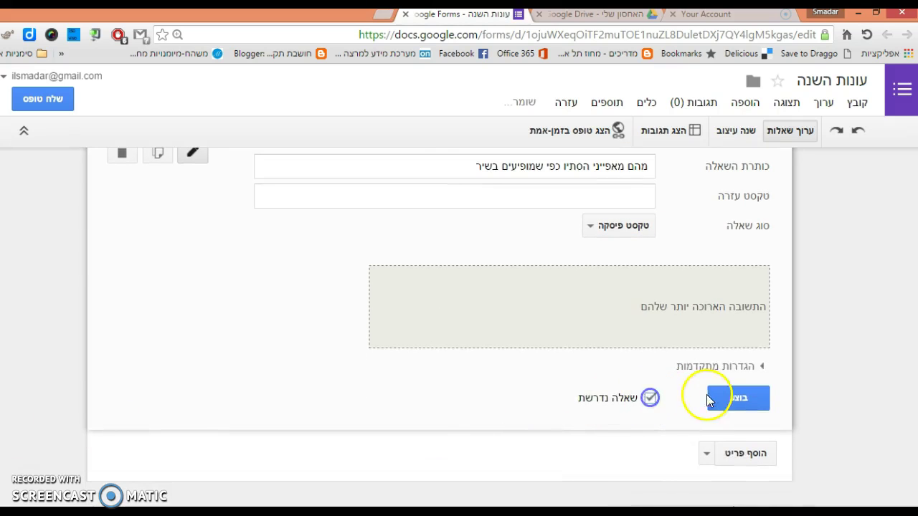
left_click(710, 398)
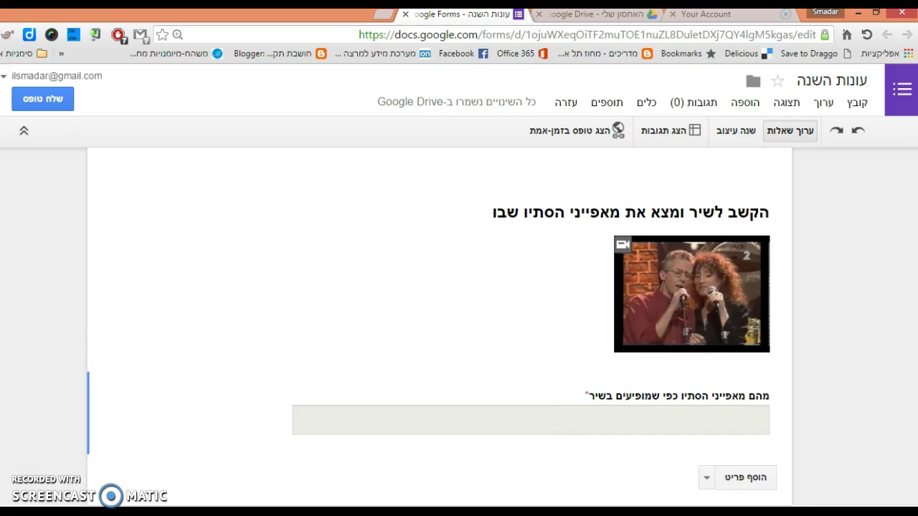
Replace the confirmation page message with "כל הכבוד תודה על שיתוף"
scroll(440, 327, "down", 3)
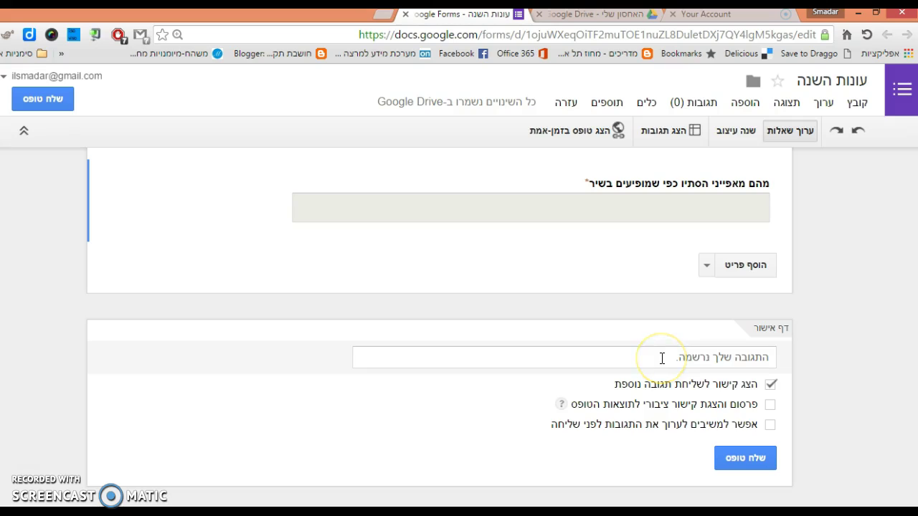
left_click_drag(651, 359, 760, 353)
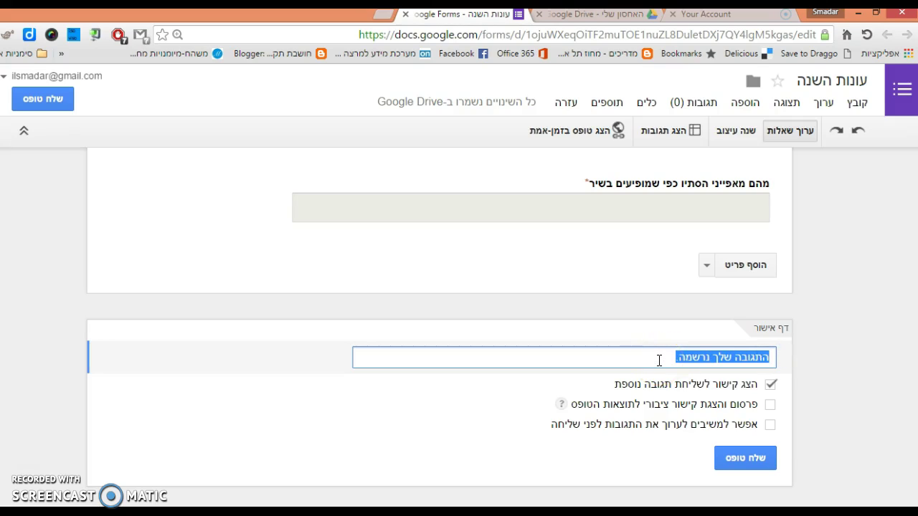
type("כל הכבוד תודה על שיתוף")
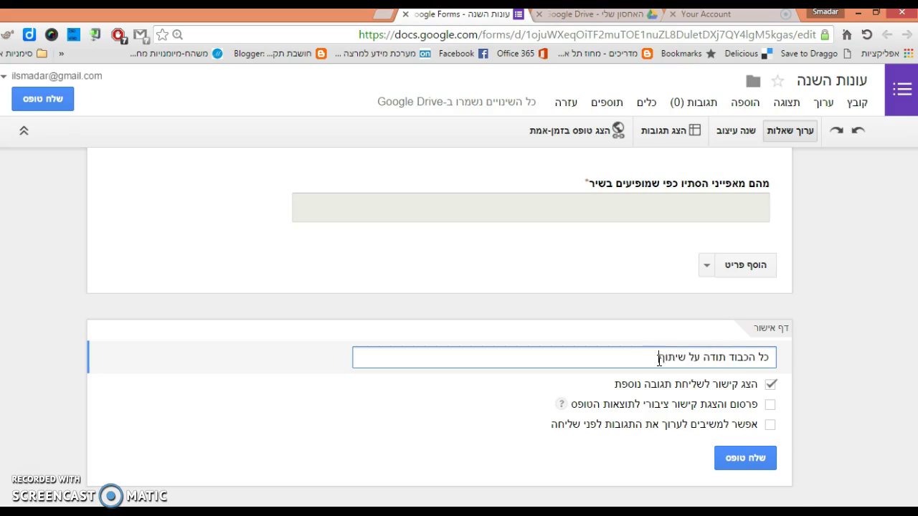
Review the form from its beginning and open the question "העונה החמה בישראל היא" to examine its editing options
scroll(659, 360, "up", 15)
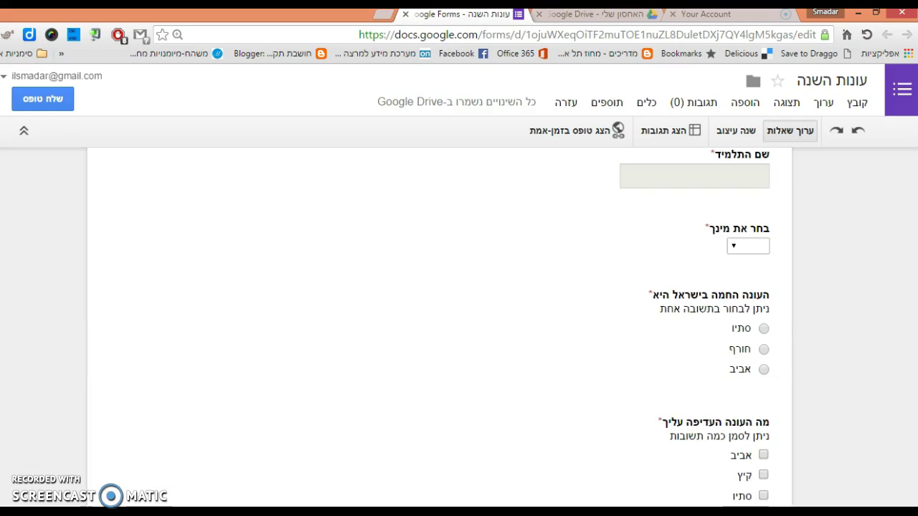
scroll(439, 328, "up", 4)
scroll(440, 328, "down", 1)
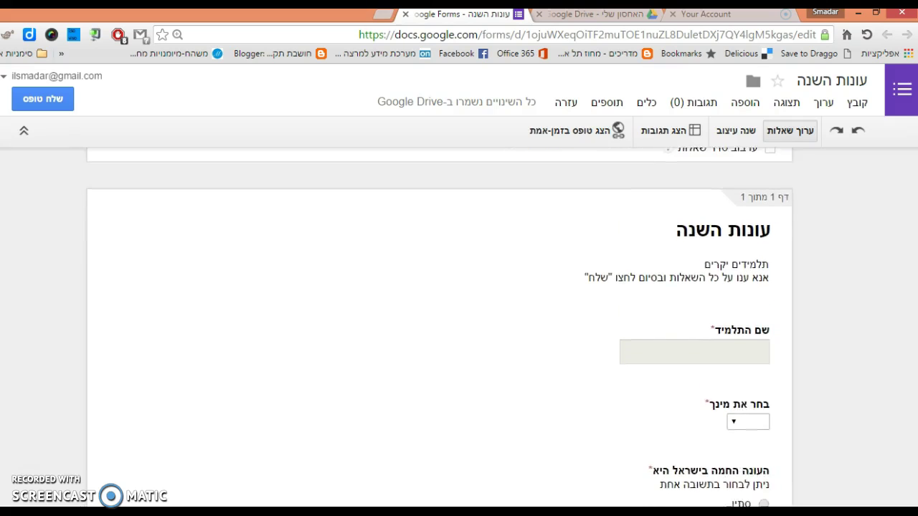
scroll(624, 318, "down", 2)
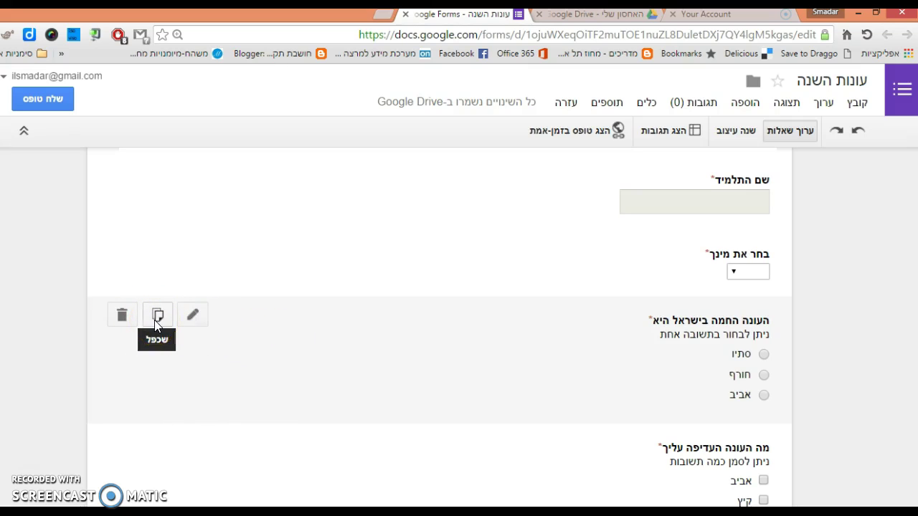
left_click(193, 324)
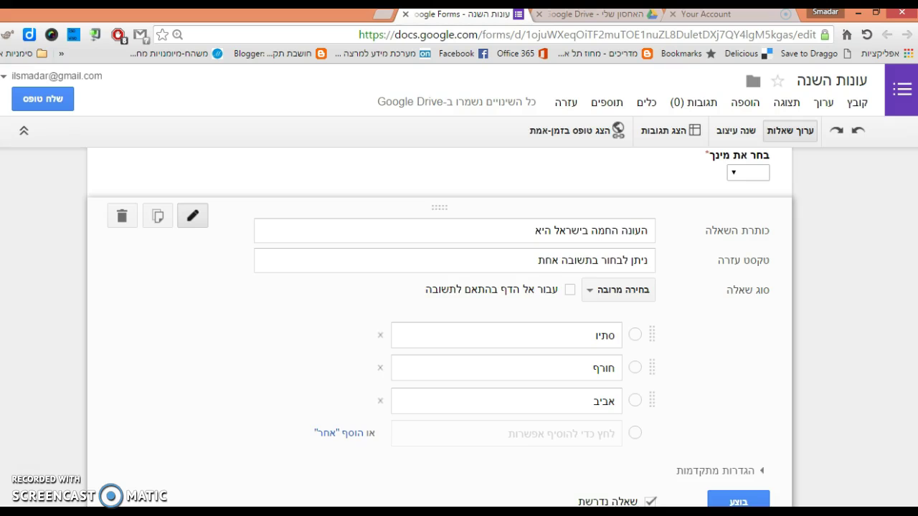
scroll(439, 327, "up", 5)
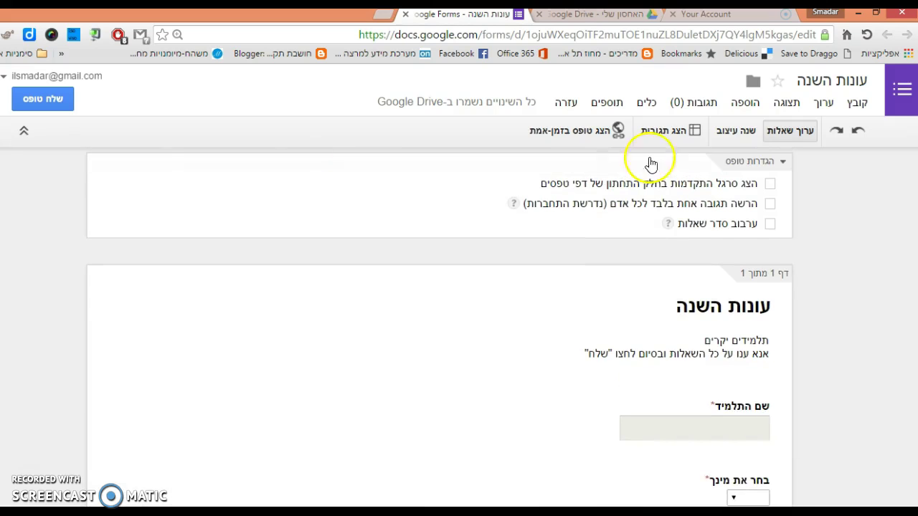
Browse the form's design themes and apply the "עיטור קלאסי" theme
left_click(747, 135)
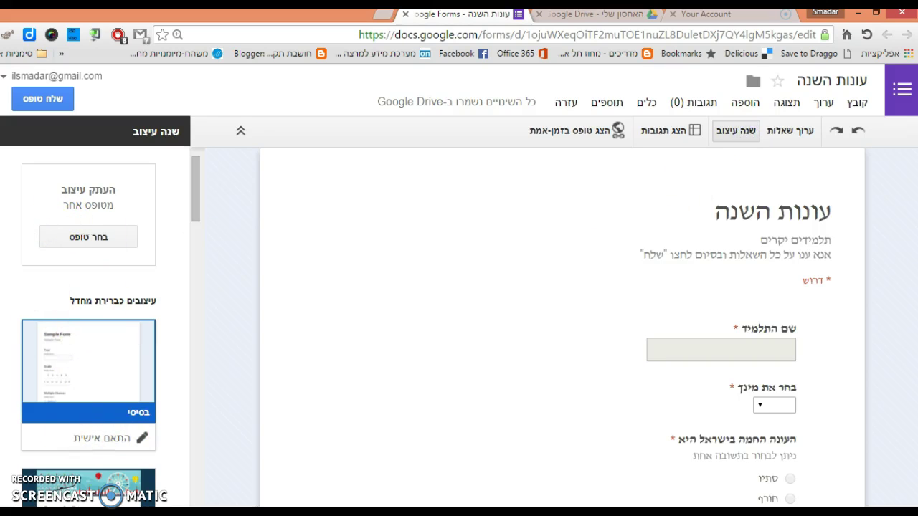
scroll(88, 327, "down", 2)
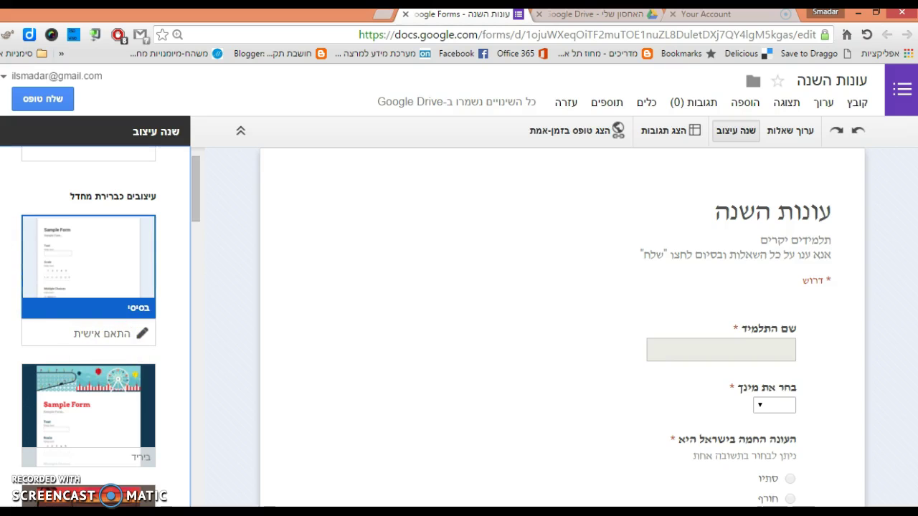
scroll(89, 327, "down", 15)
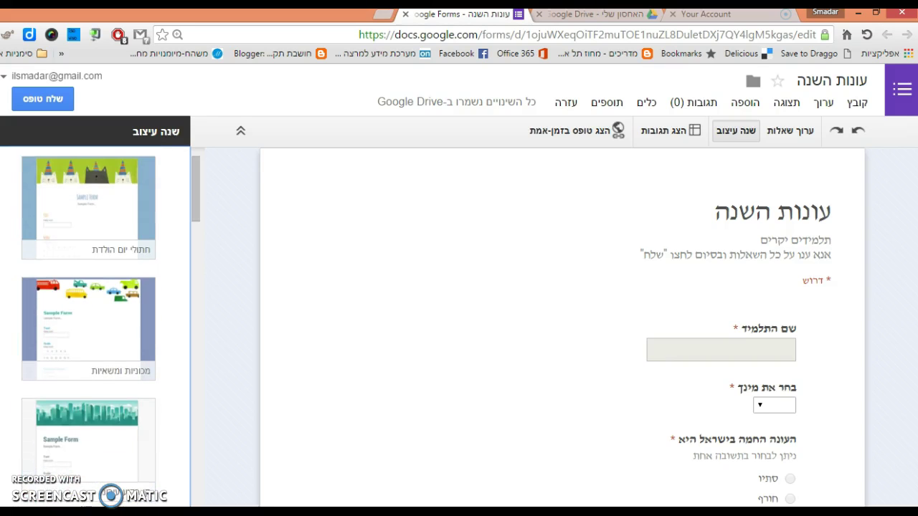
scroll(88, 327, "down", 3)
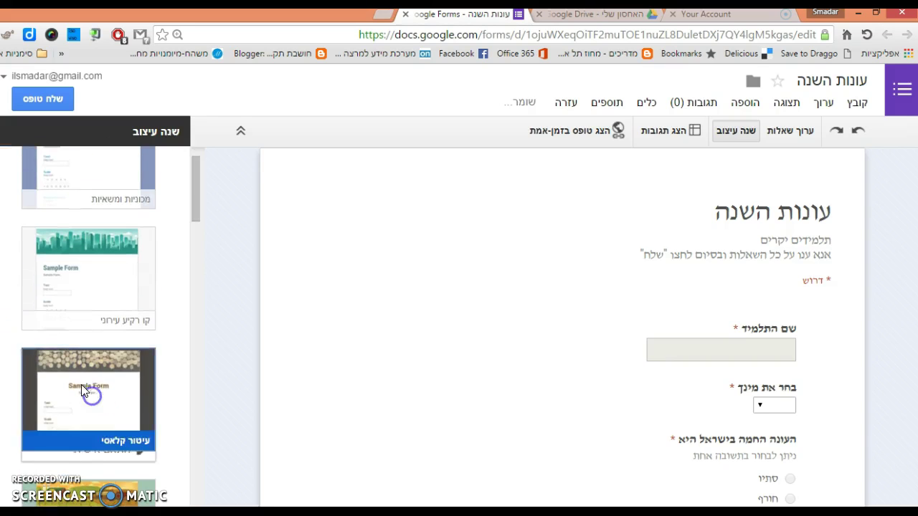
left_click(90, 408)
Customize the theme's header by replacing its image with the red and purple flower illustration from the "אחר" image category
left_click(144, 453)
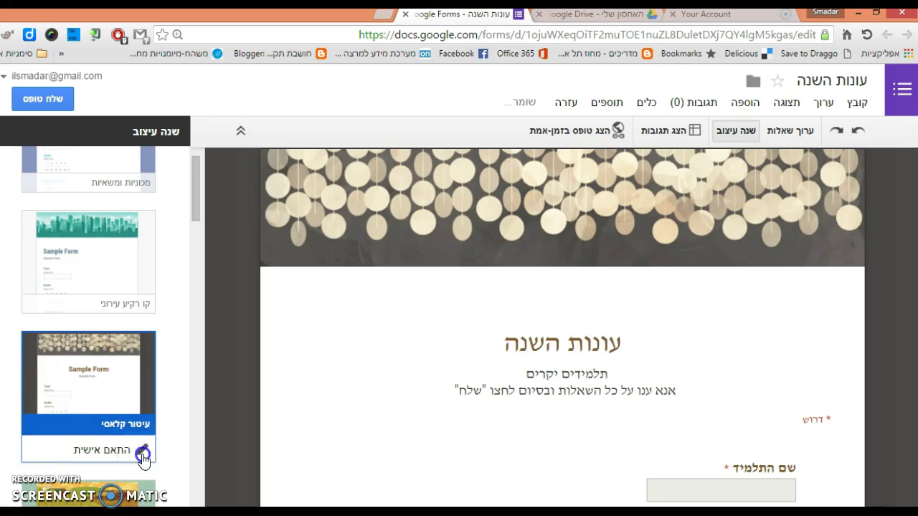
left_click(162, 204)
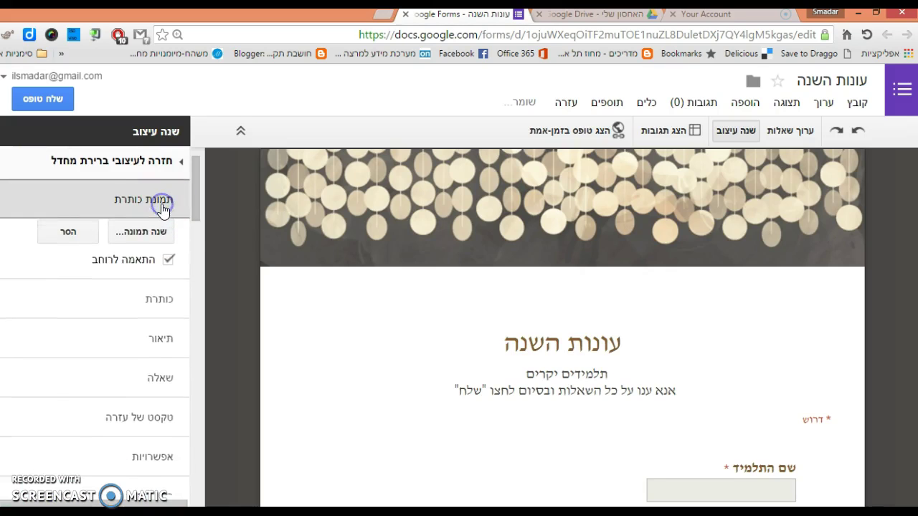
left_click(163, 232)
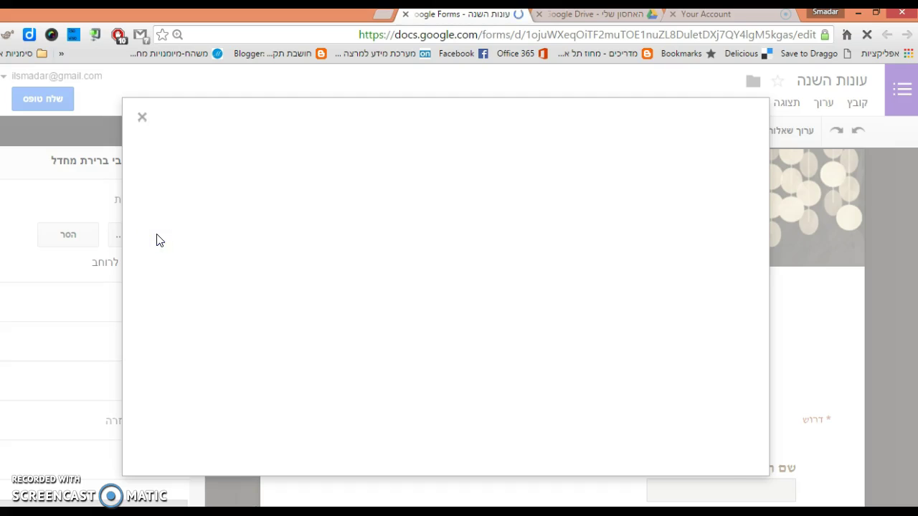
left_click(733, 416)
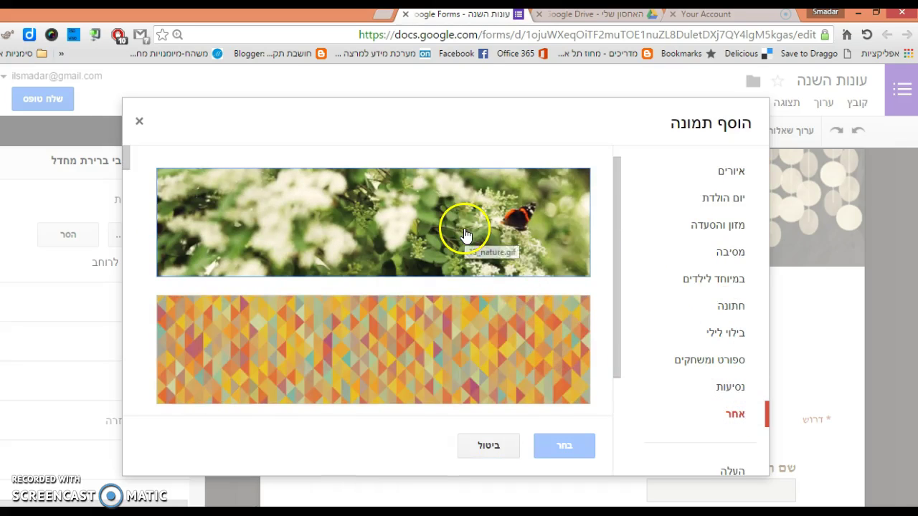
left_click(465, 229)
left_click_drag(127, 155, 138, 235)
left_click(423, 233)
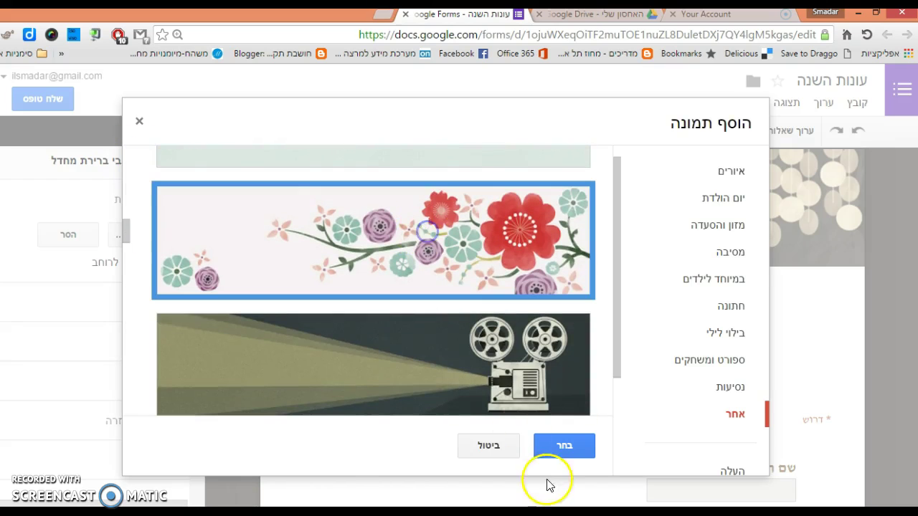
left_click(572, 448)
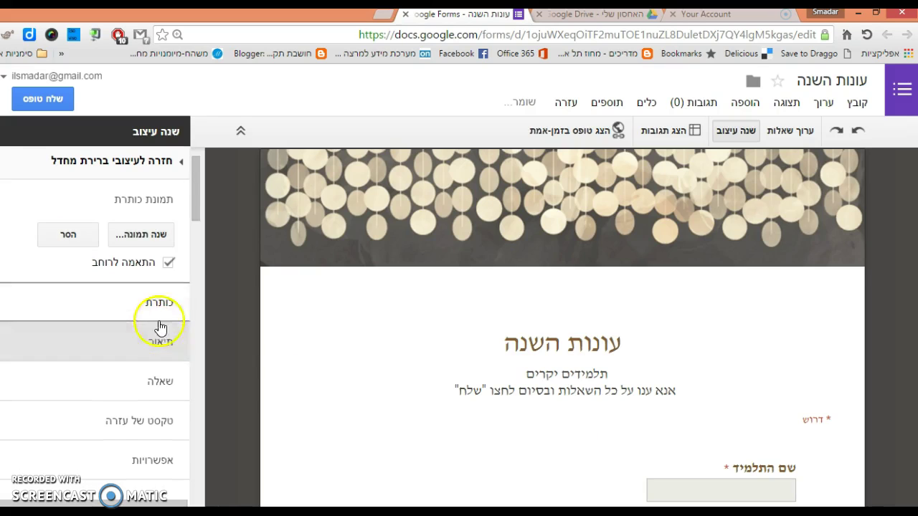
Set the form title's text color to dark red and look through the remaining theme customization categories
left_click(162, 315)
left_click(145, 373)
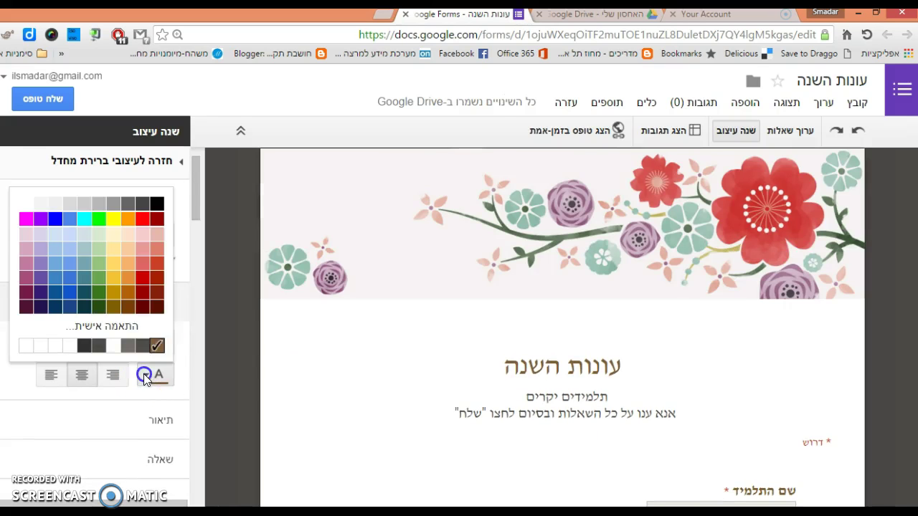
left_click(155, 220)
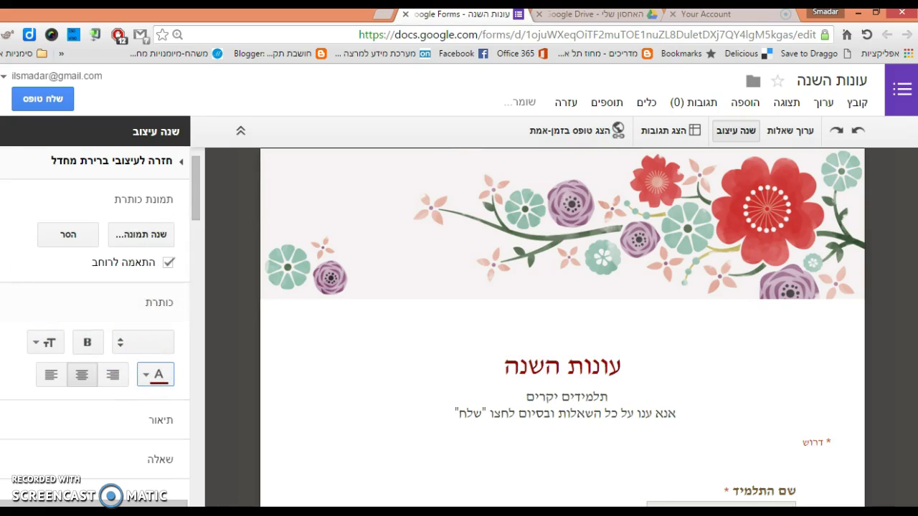
scroll(107, 323, "down", 2)
scroll(116, 352, "down", 1)
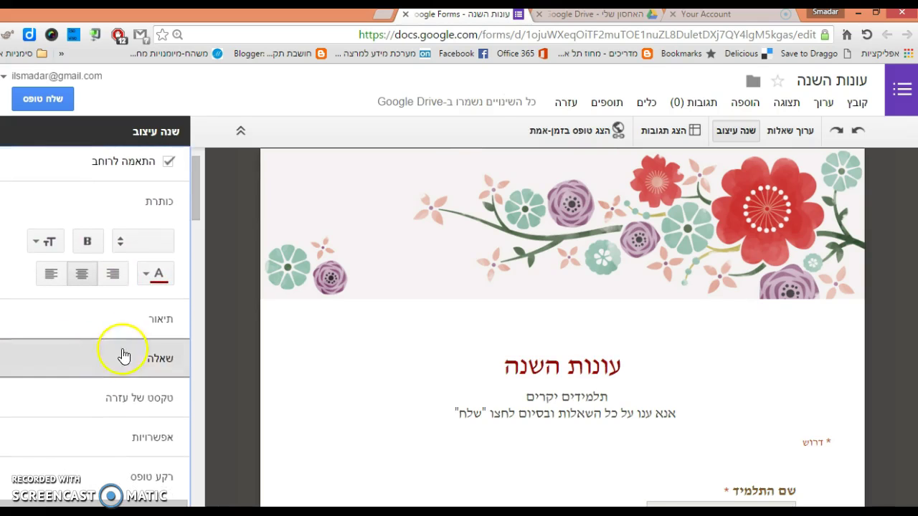
scroll(117, 355, "down", 1)
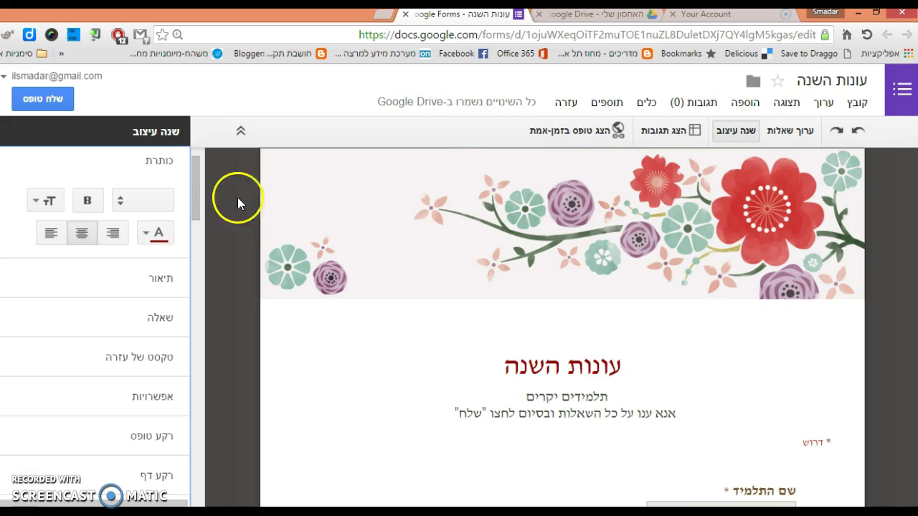
mouse_move(200, 188)
left_mouse_down()
mouse_move(186, 288)
mouse_move(188, 178)
left_mouse_up()
View the live form to check its design, and return to the form's question editing view
left_click(574, 131)
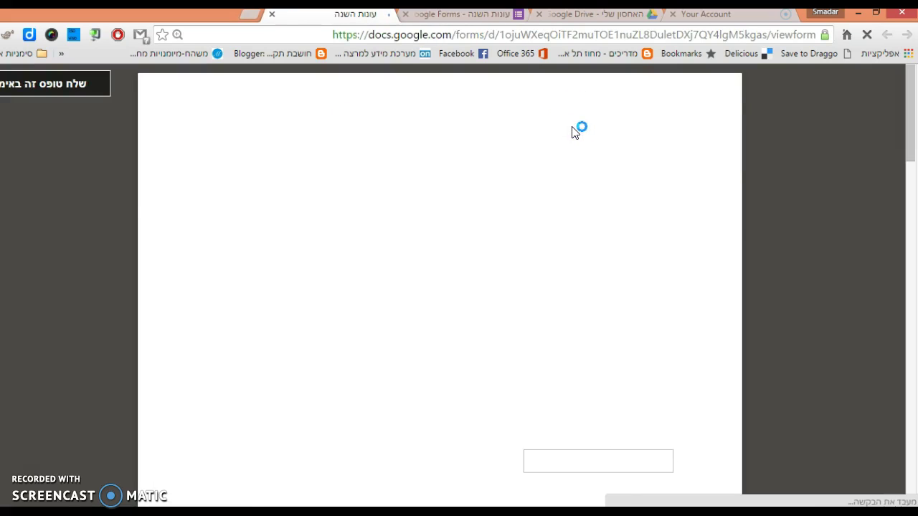
mouse_move(911, 143)
left_mouse_down()
mouse_move(897, 385)
mouse_move(913, 474)
mouse_move(915, 158)
left_mouse_up()
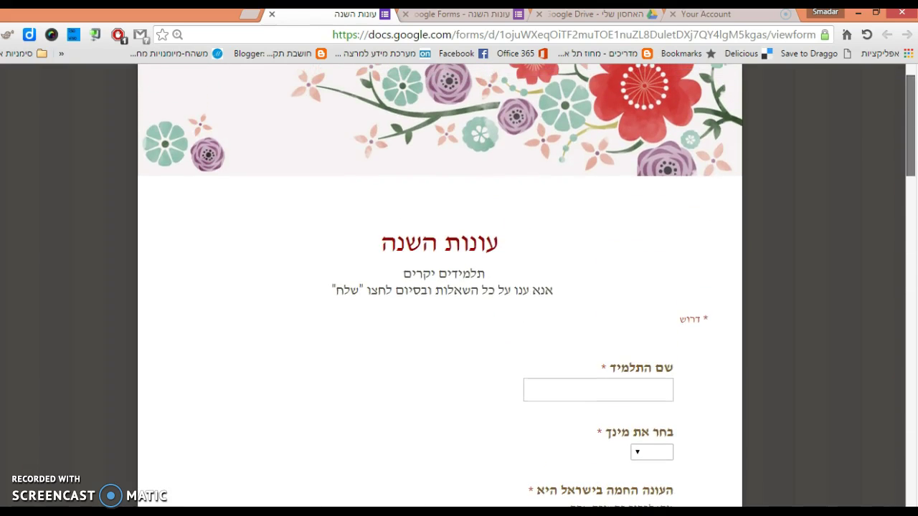
left_click(456, 20)
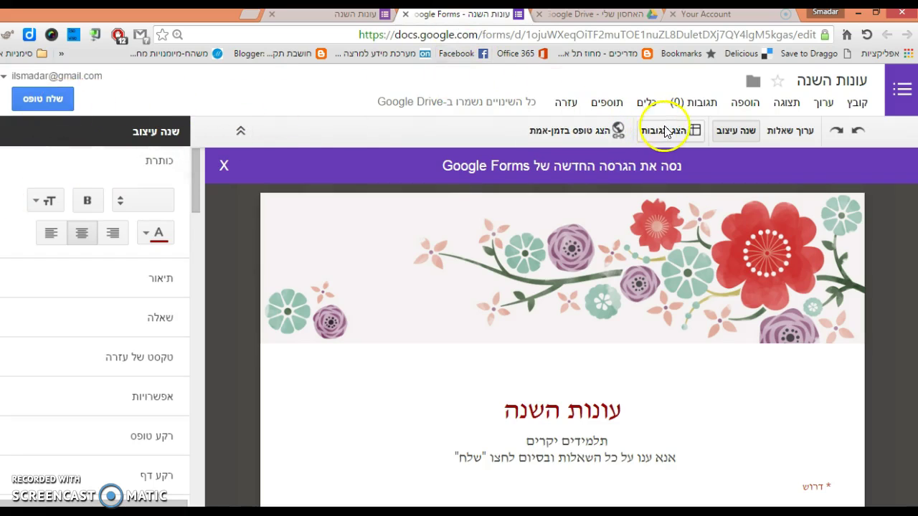
left_click(777, 131)
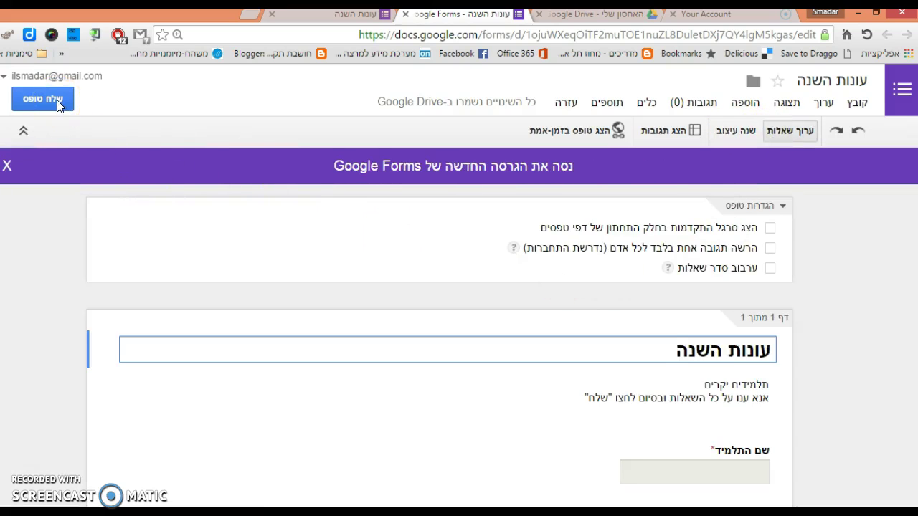
Open the live form again, select its full web address and view the form from its beginning
left_click(568, 136)
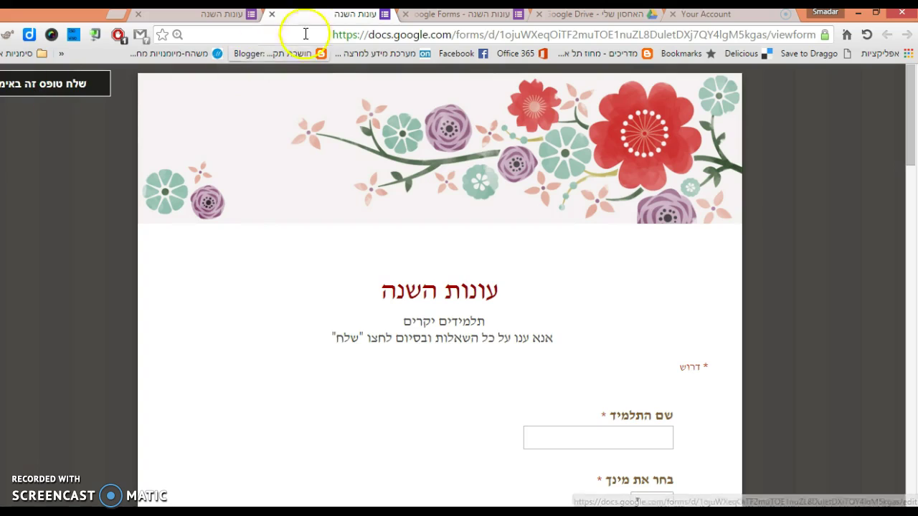
left_click_drag(326, 38, 786, 42)
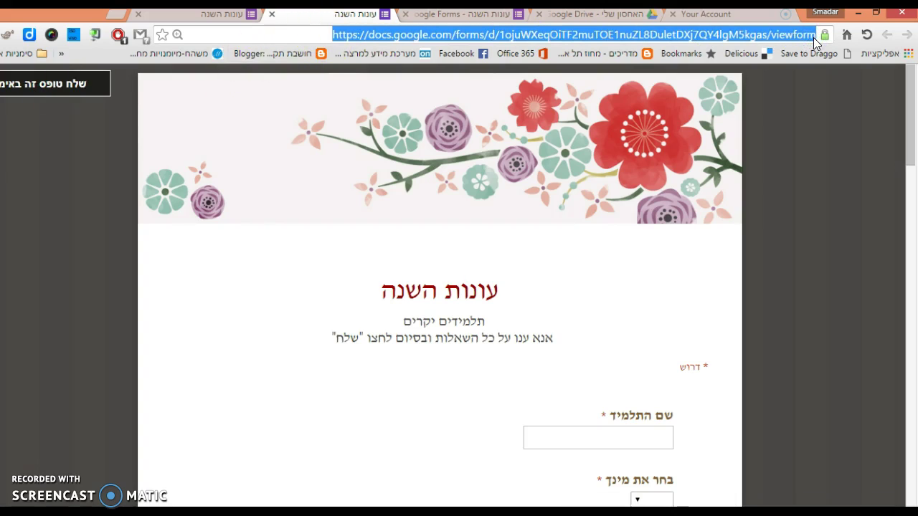
key("Return")
left_click_drag(913, 188, 913, 152)
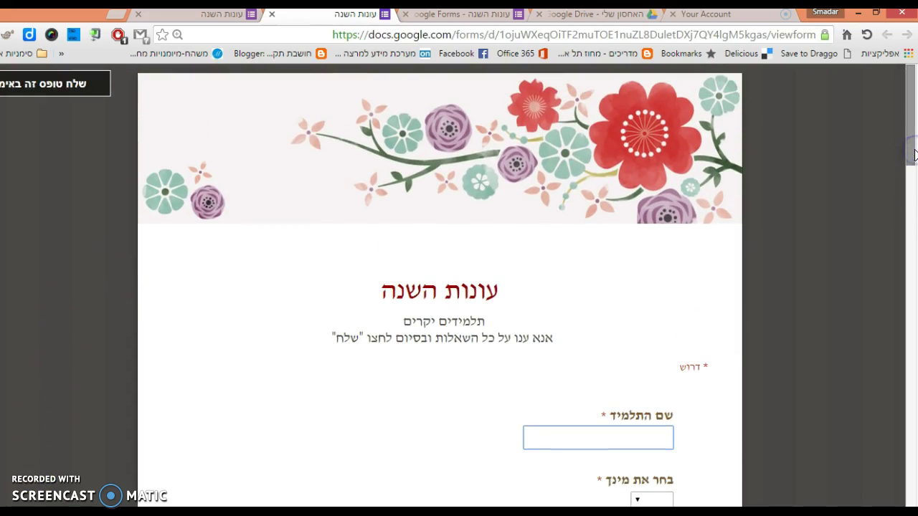